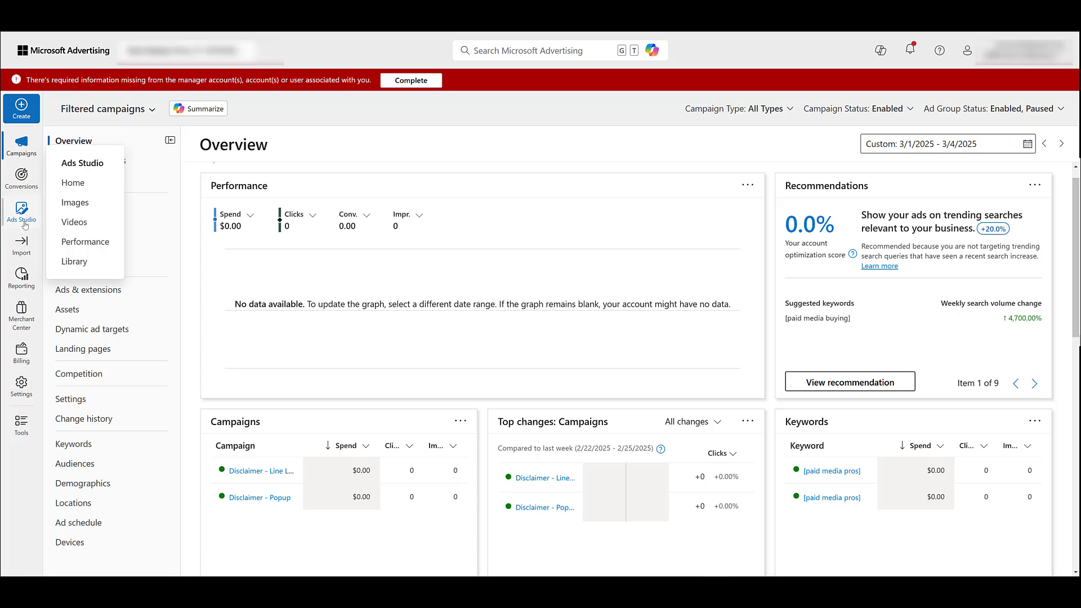
Open Ads Studio and review its Images, Videos and Performance pages, ending back on its Home page
left_click(24, 221)
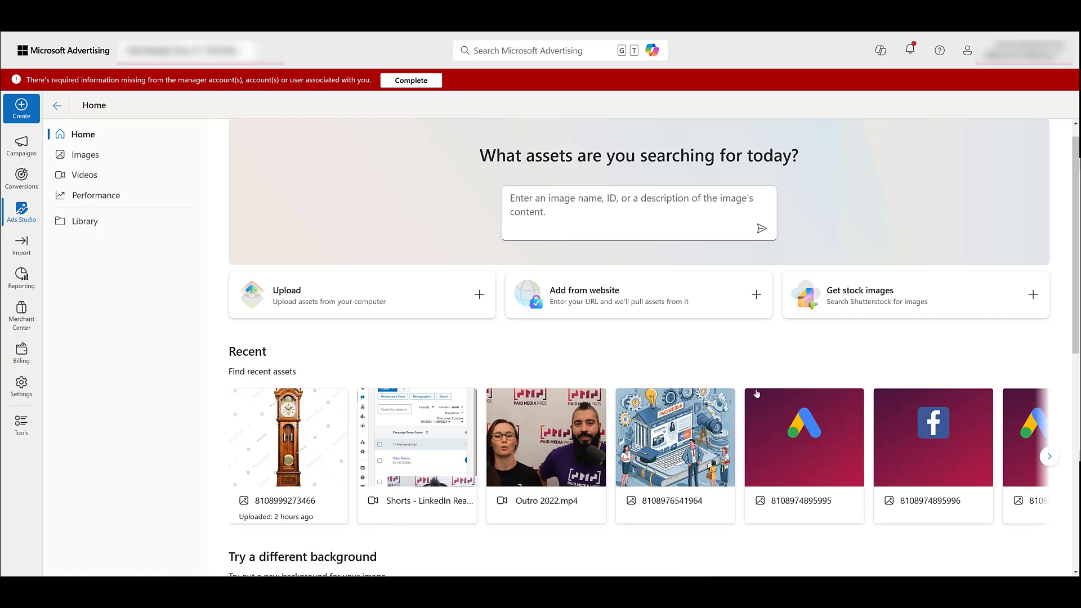
left_click(102, 156)
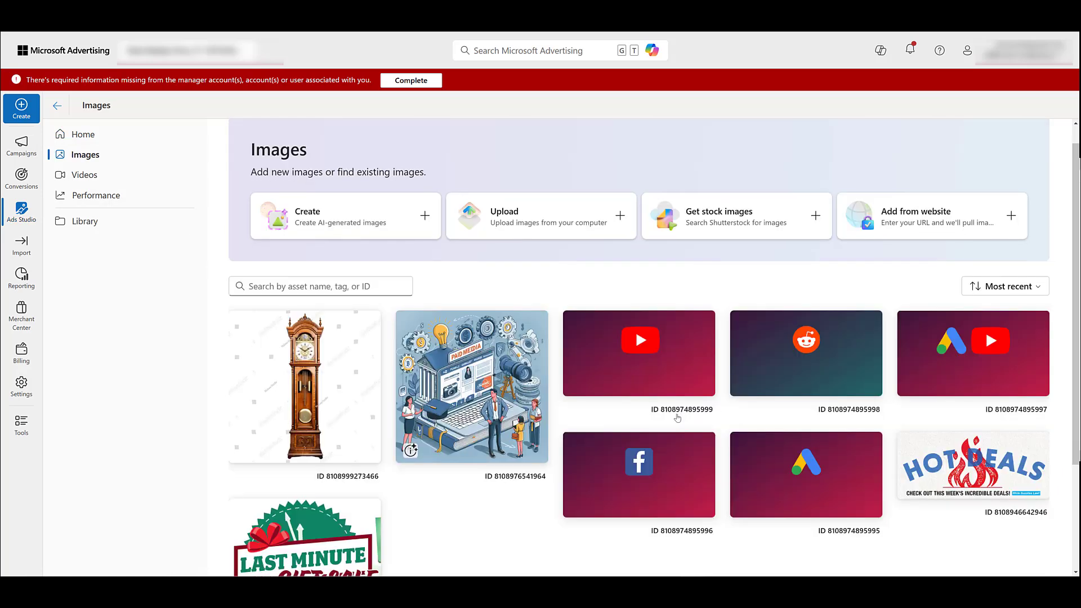
scroll(632, 425, "down", 3)
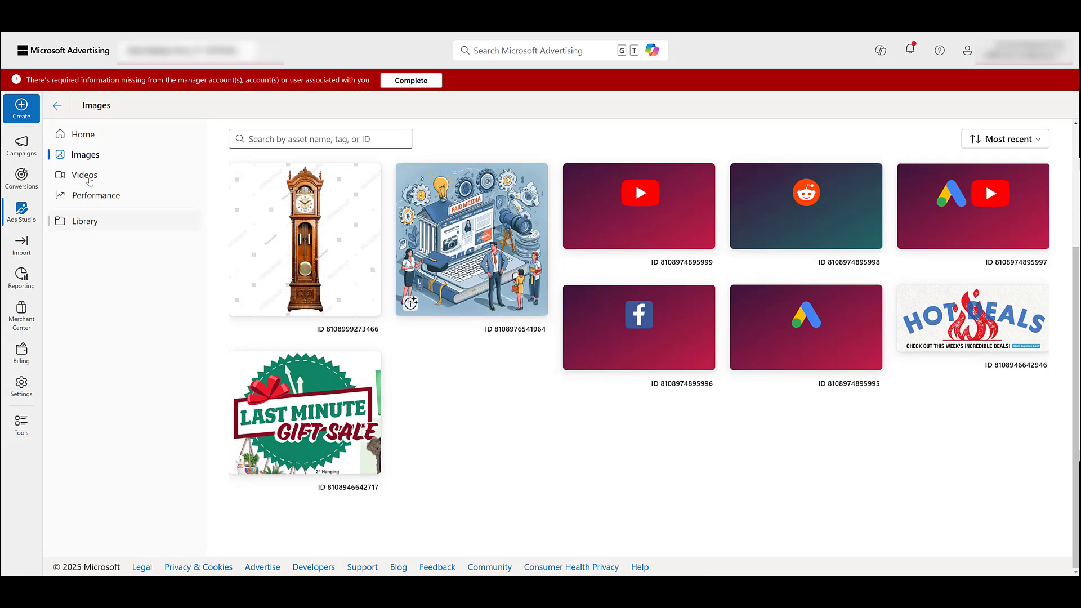
left_click(85, 175)
scroll(531, 415, "up", 3)
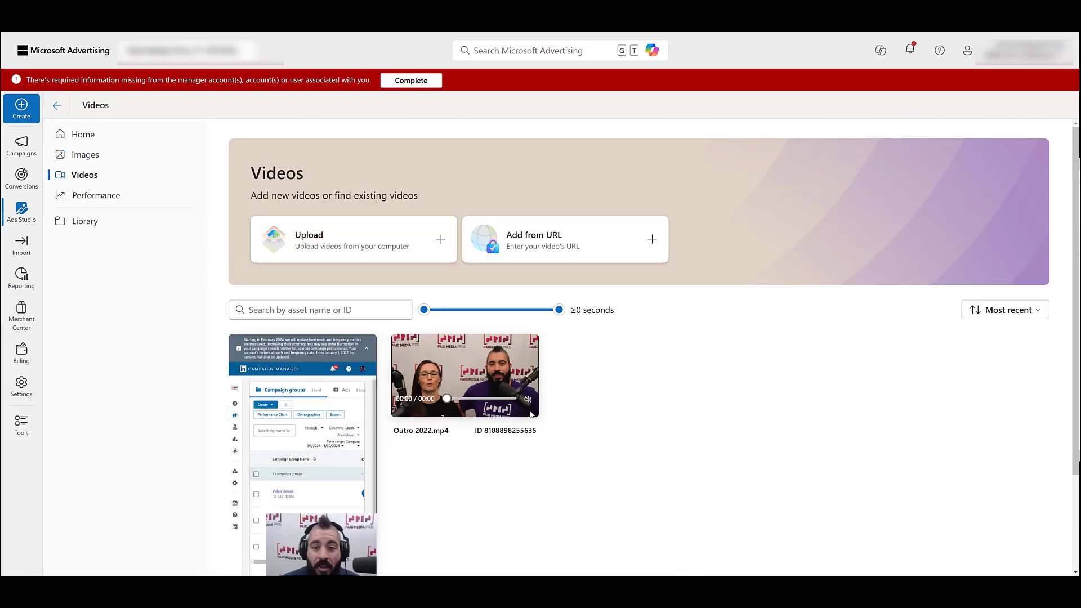
mouse_move(531, 415)
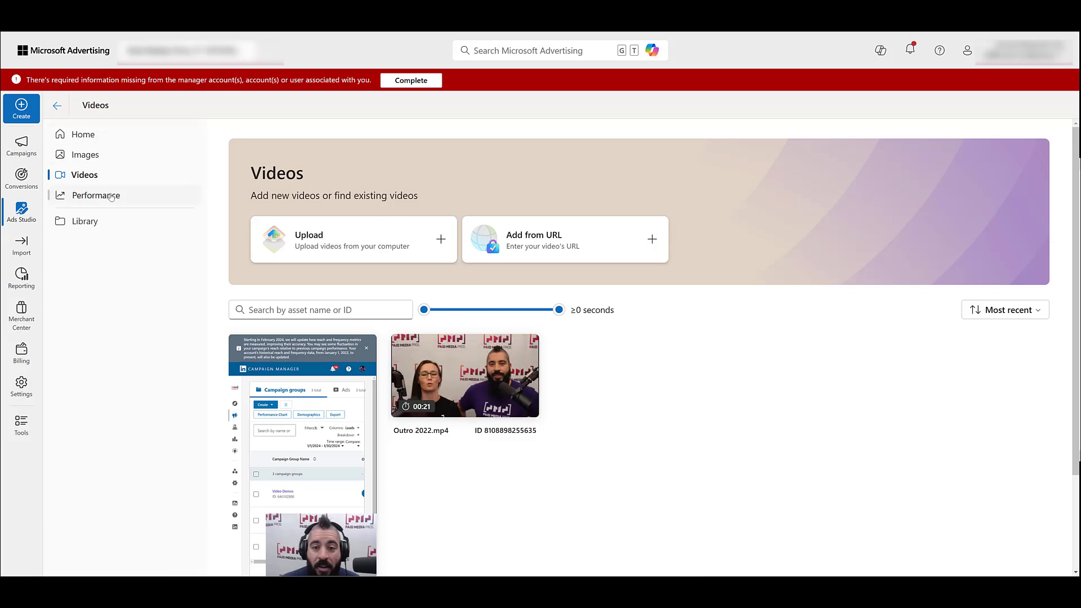
left_click(111, 196)
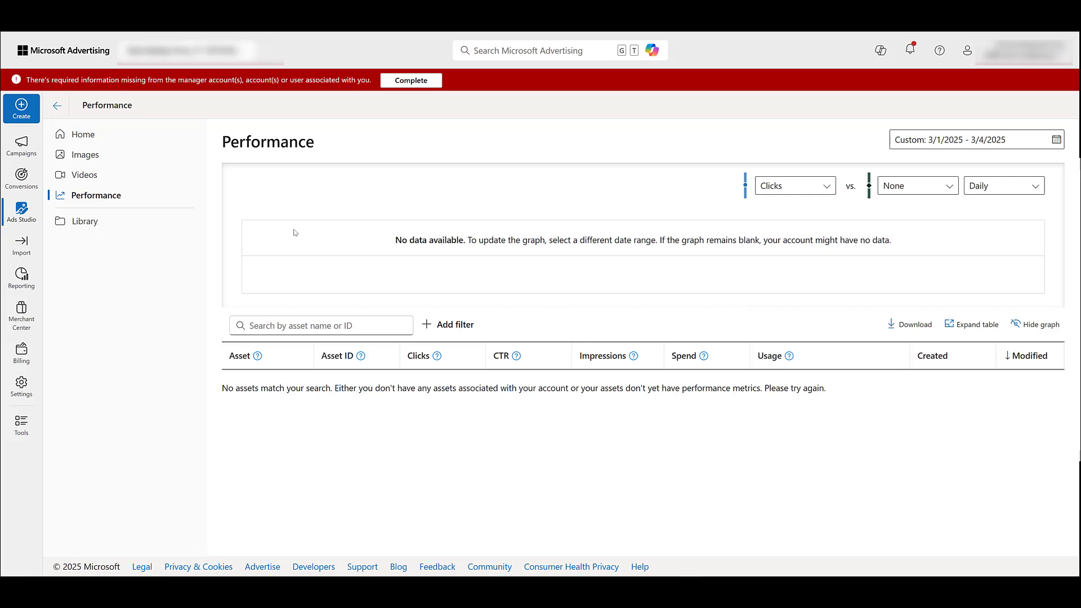
left_click(94, 133)
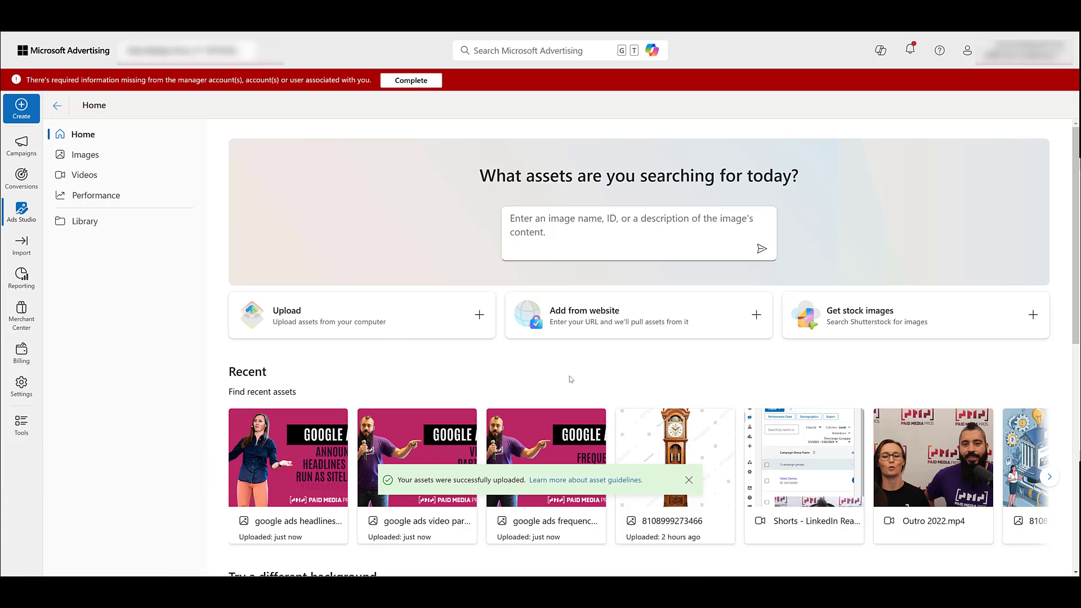
left_click(695, 319)
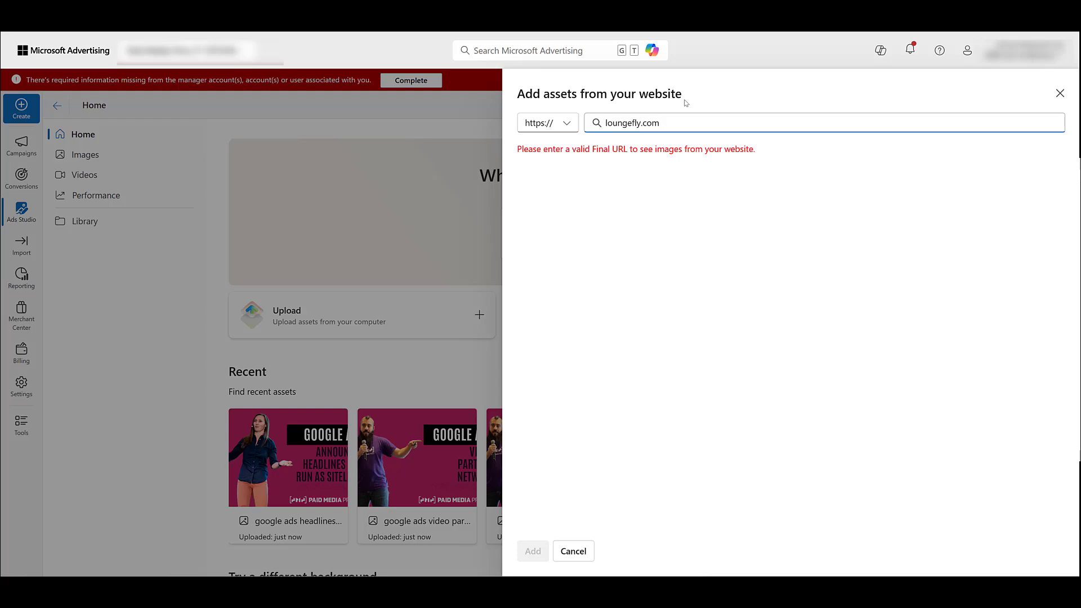
key("Return")
scroll(693, 152, "down", 3)
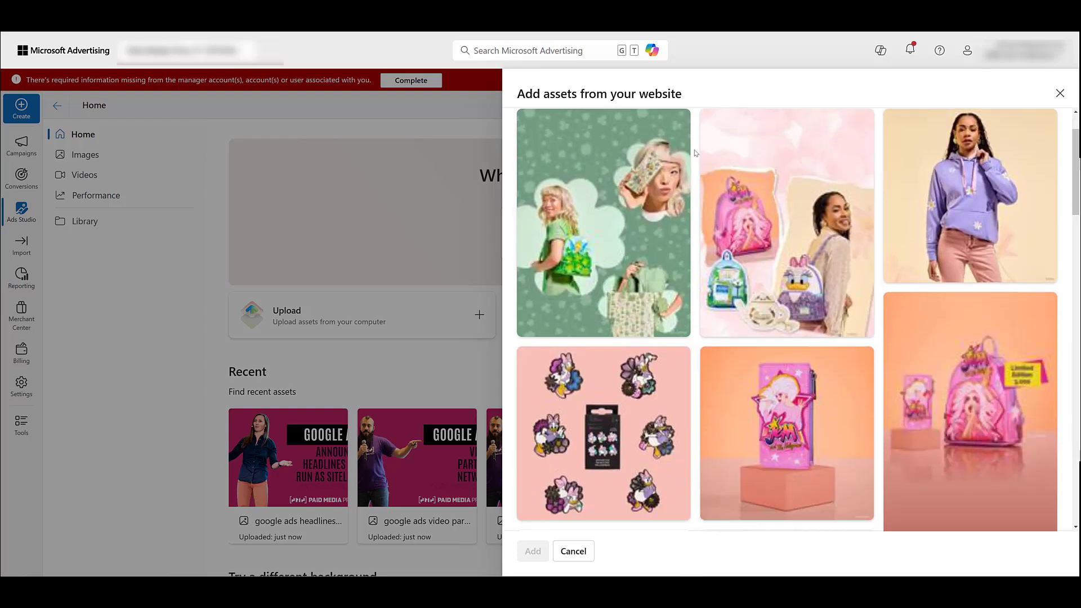
scroll(695, 153, "down", 6)
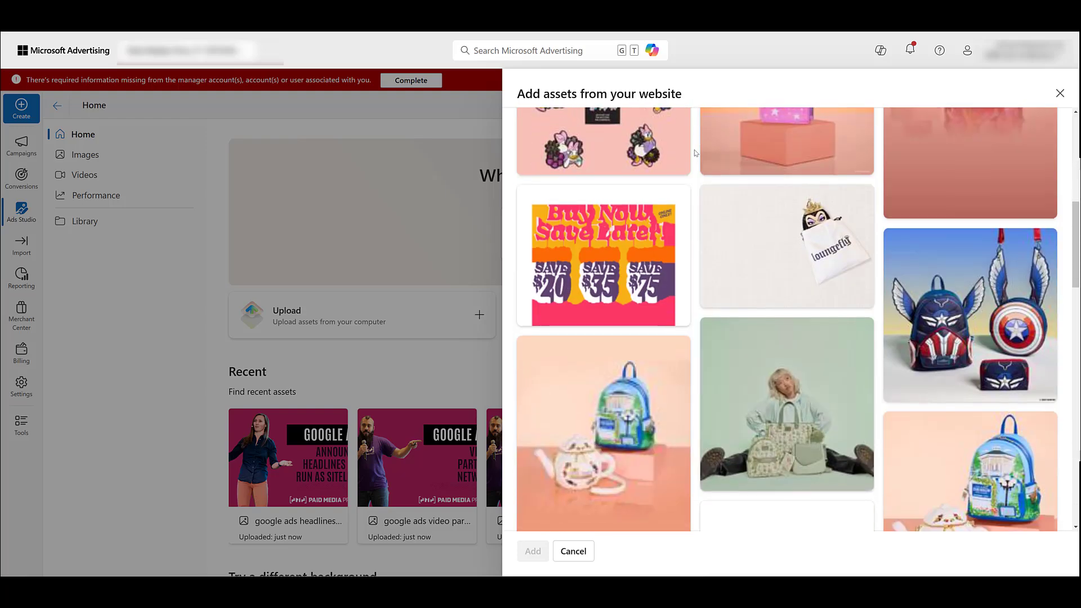
scroll(695, 154, "down", 10)
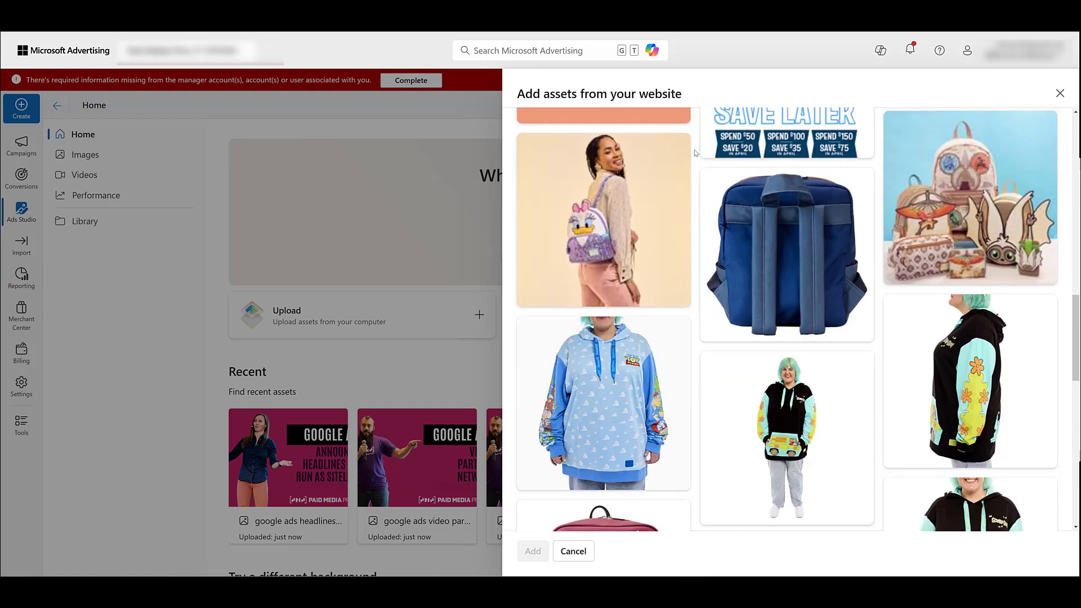
scroll(695, 153, "down", 4)
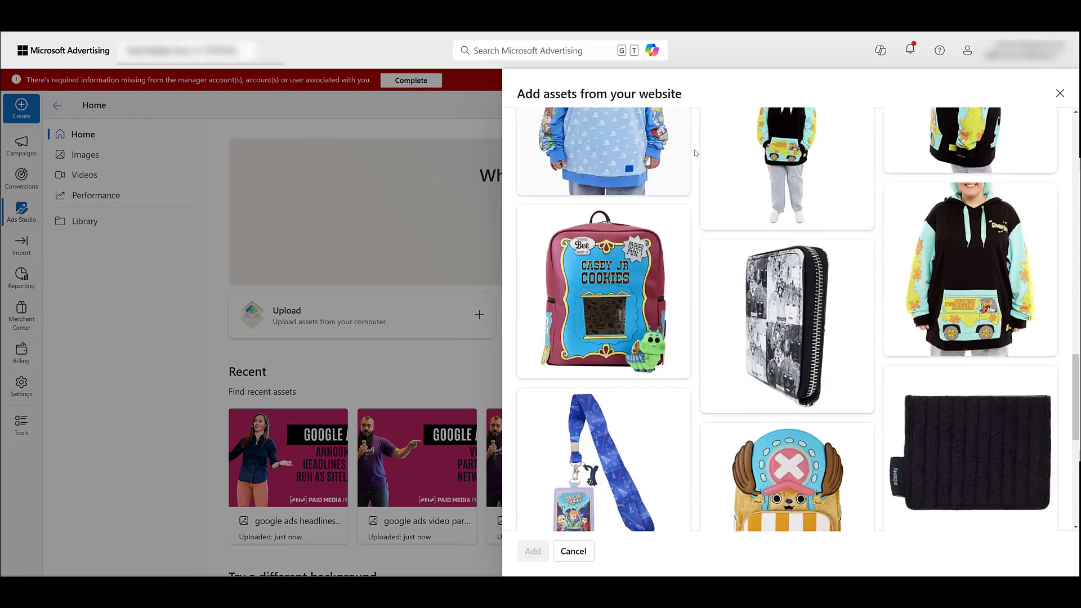
Select the Casey Jr. Cookies backpack, green winged backpack and Halloween wallet images and add them to the assets
left_click(684, 253)
scroll(684, 253, "down", 7)
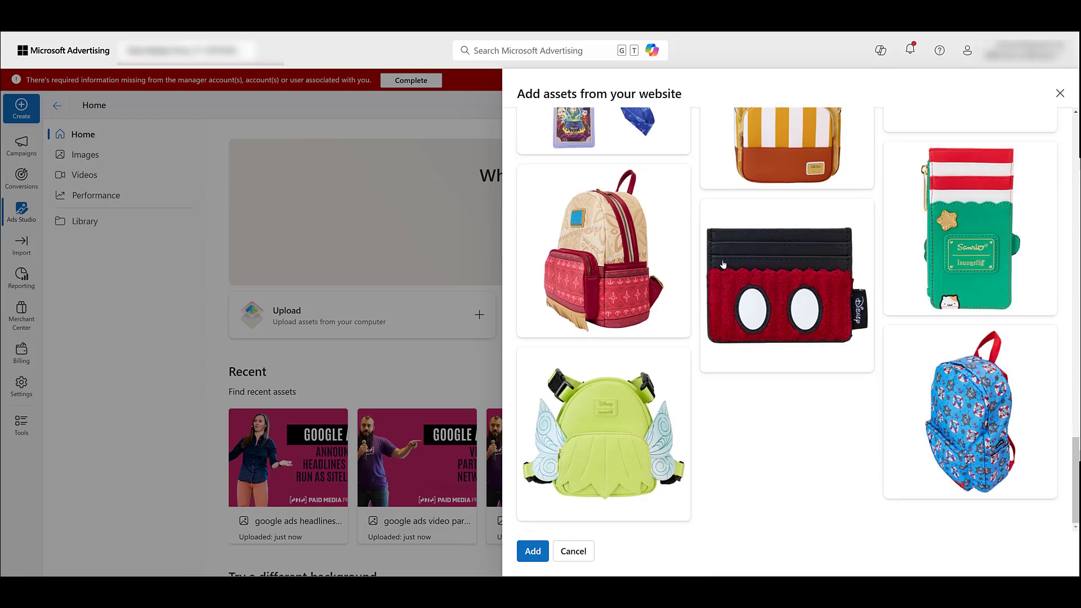
scroll(756, 373, "down", 5)
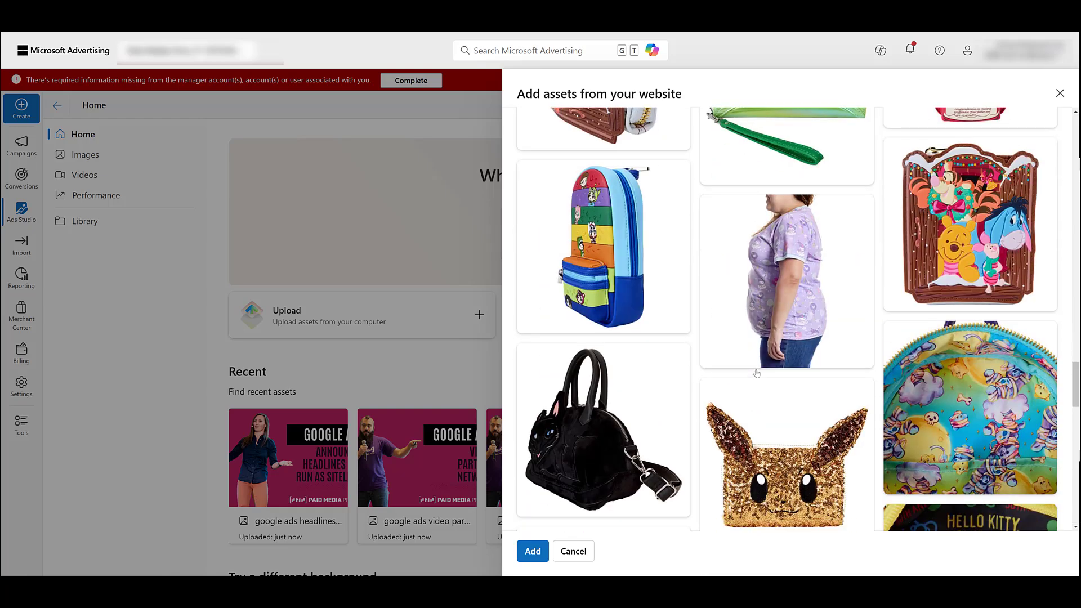
scroll(756, 373, "down", 4)
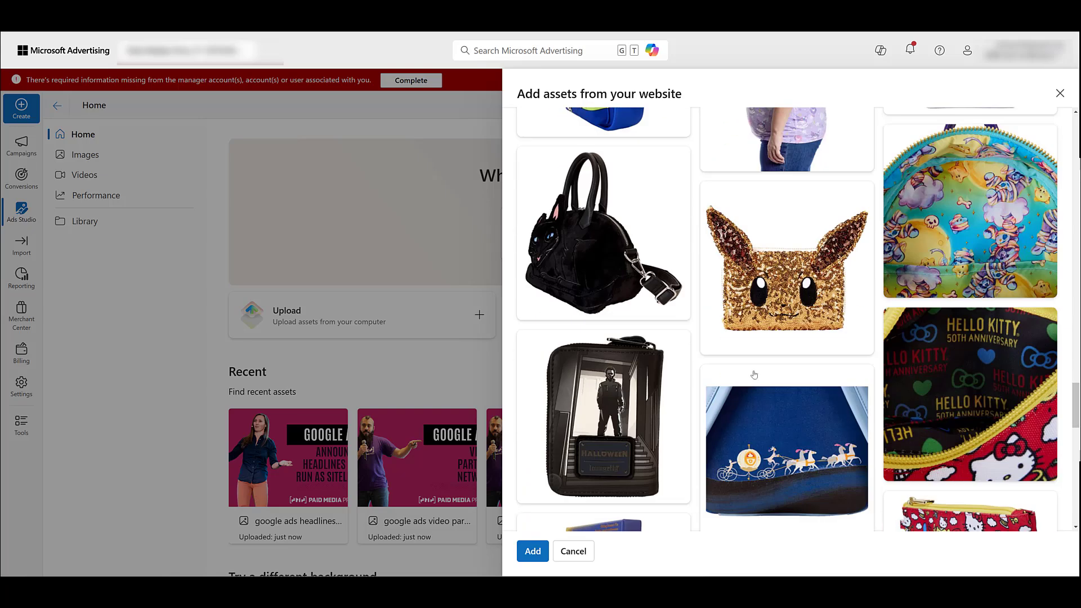
left_click(608, 408)
left_click(537, 557)
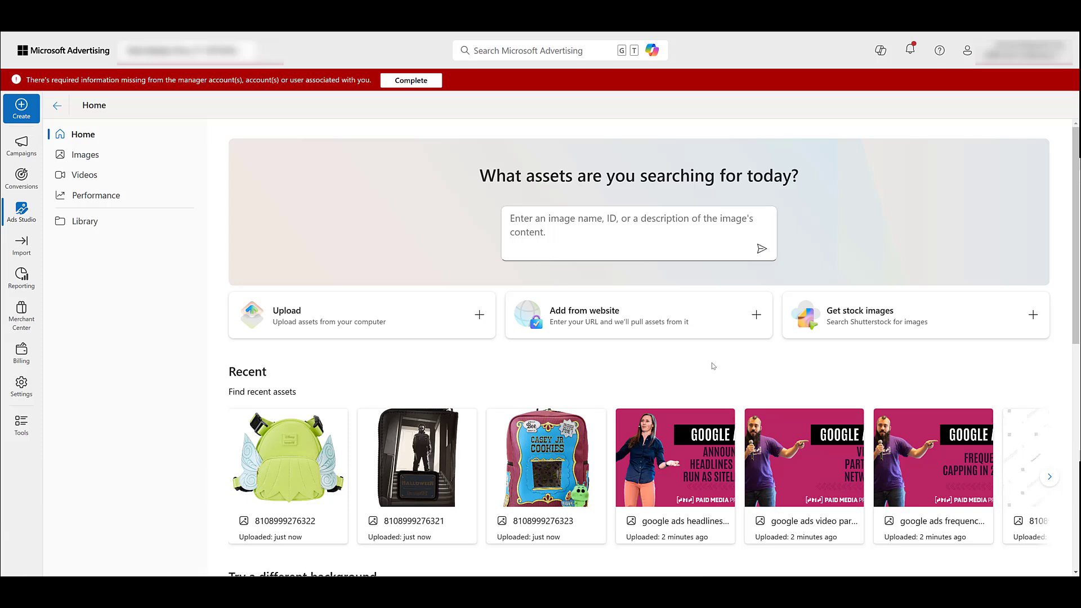
Search the Shutterstock stock images for "grandfather clock" and leave without adding any
left_click(926, 320)
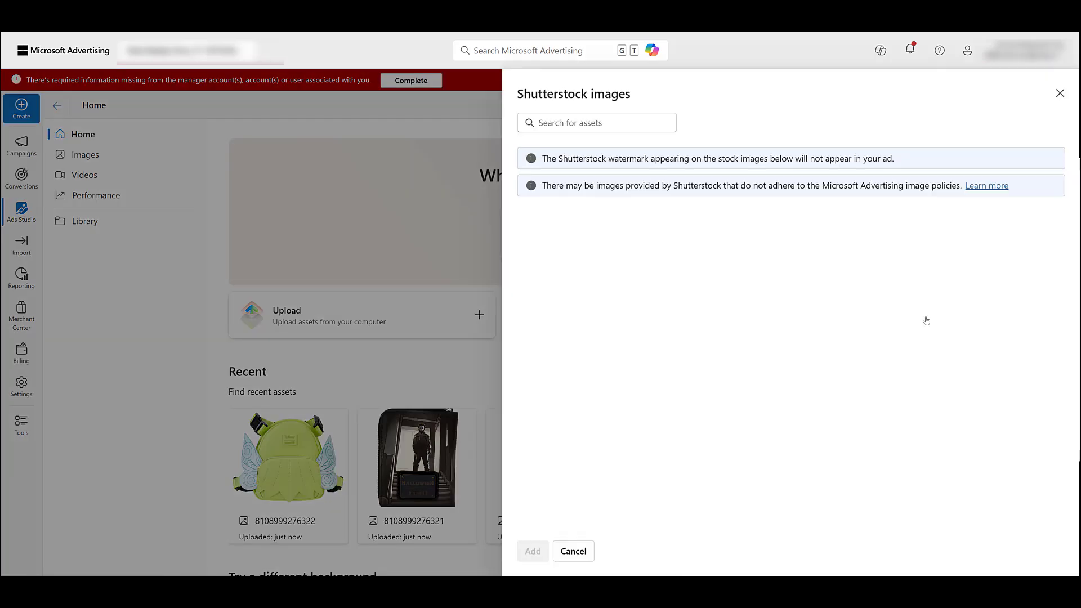
left_click(633, 123)
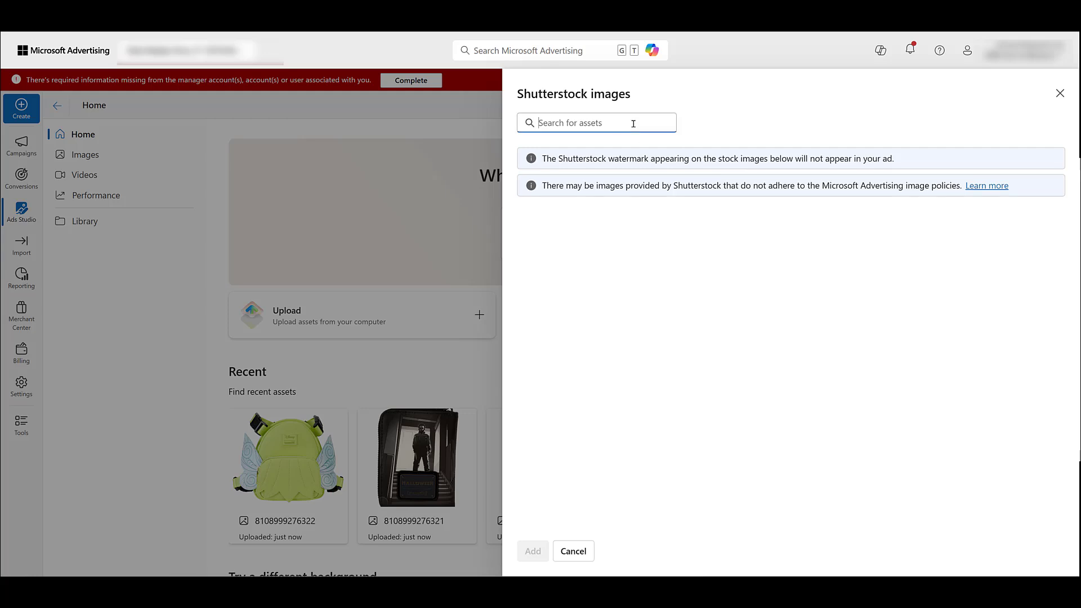
type("grandfather clock")
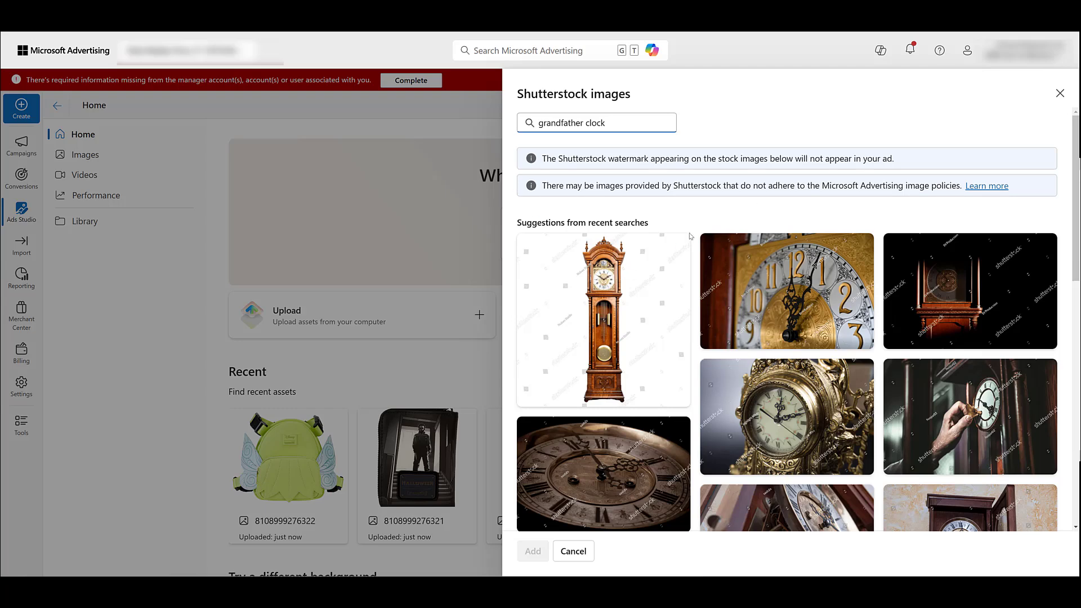
left_click(1059, 94)
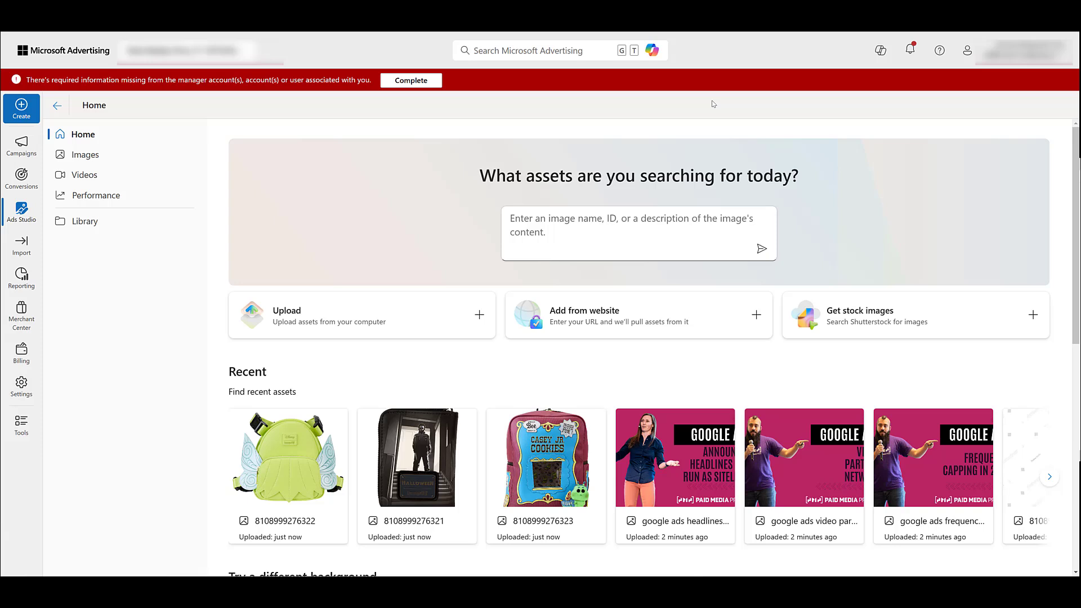
Search the assets for "v2", review the matching images, and return to the Ads Studio Home page
left_click(645, 220)
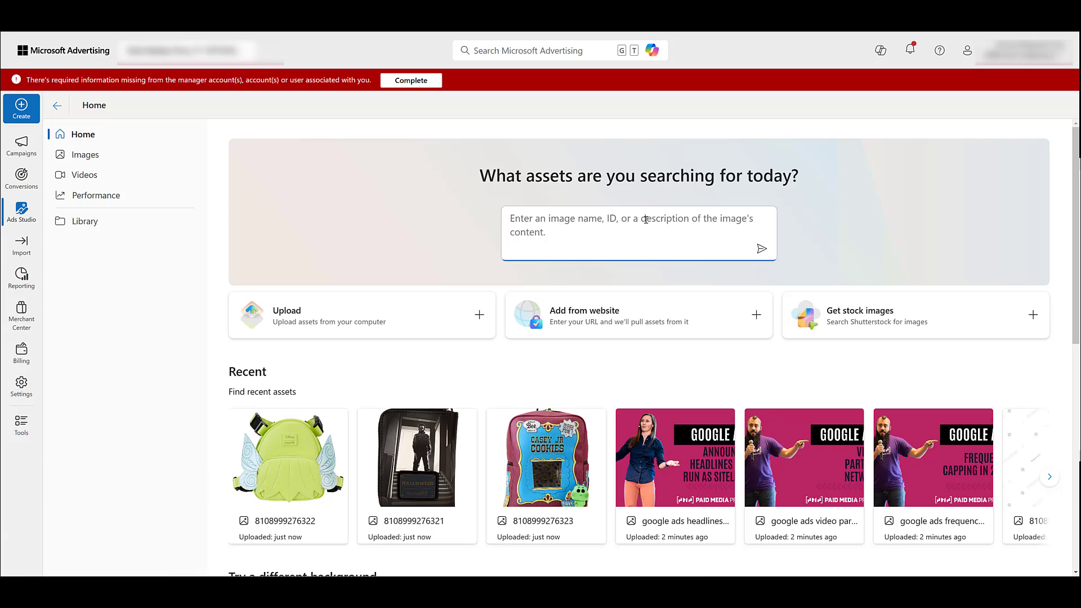
type("v")
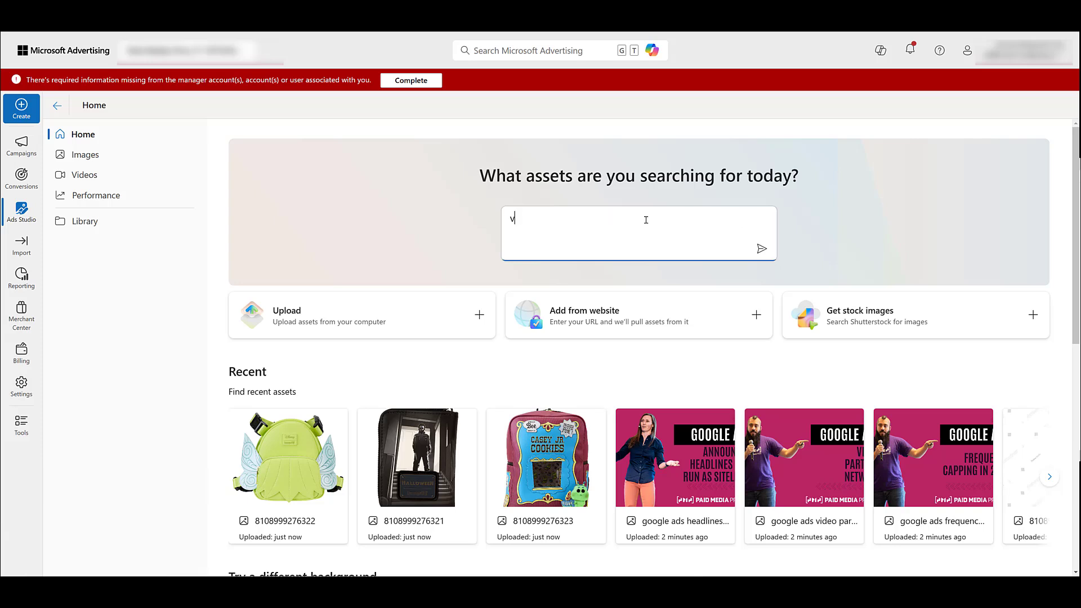
type("2")
key("Return")
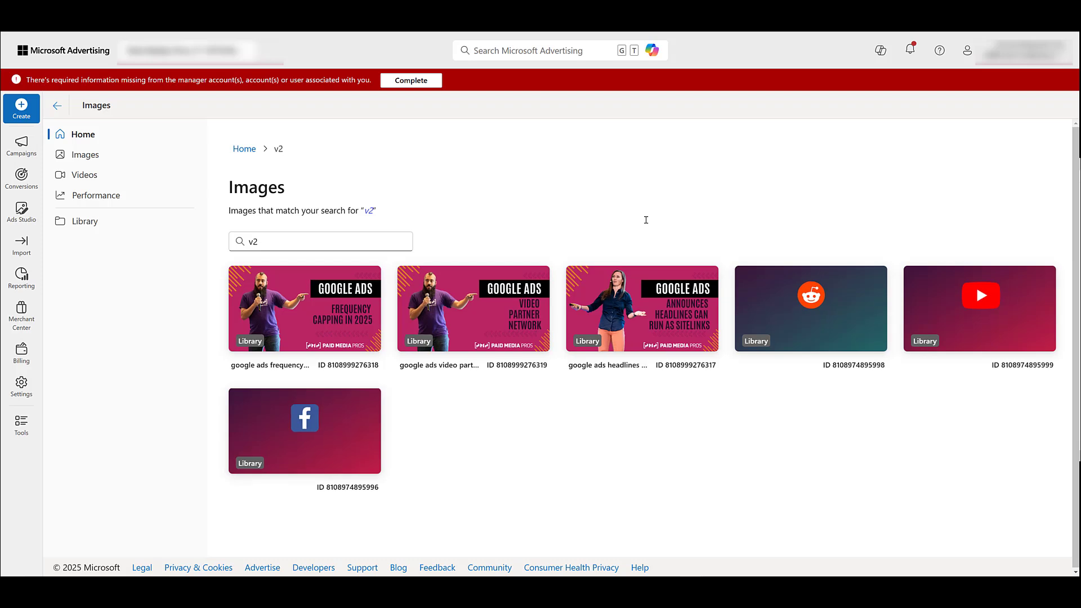
mouse_move(842, 316)
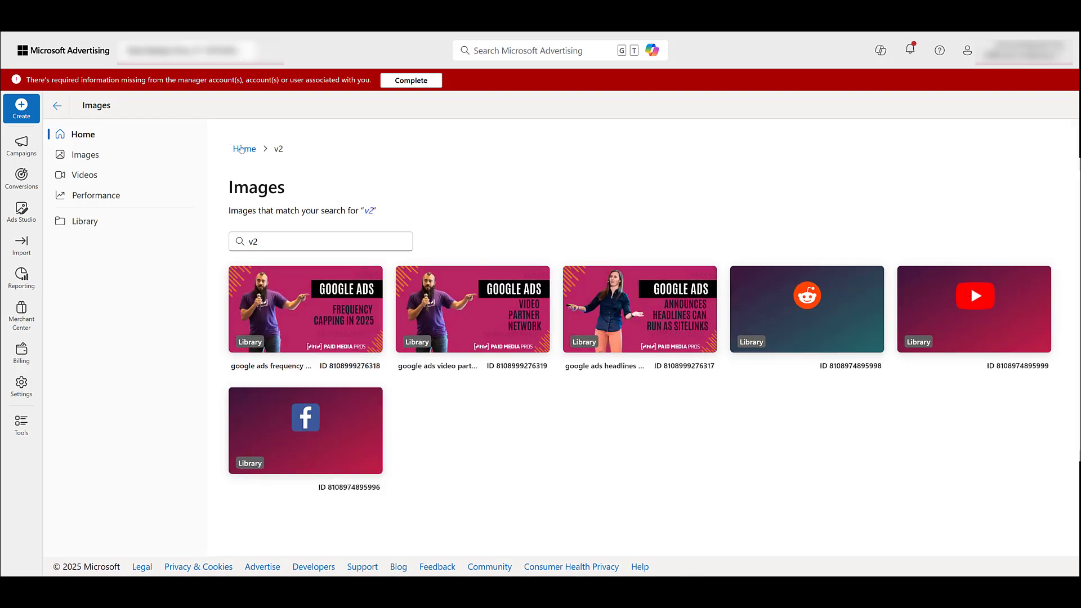
left_click(241, 148)
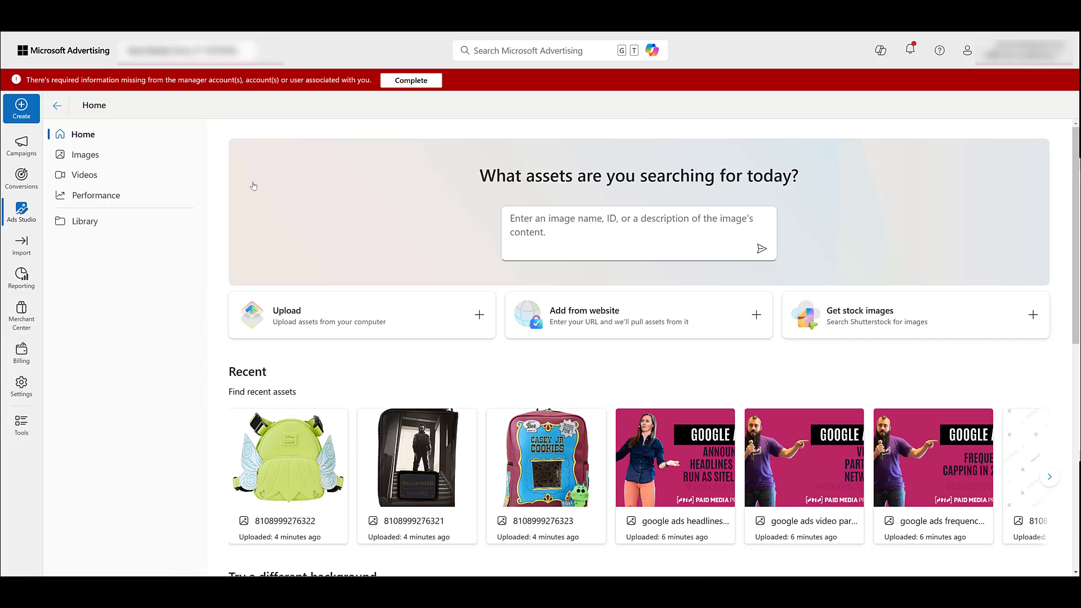
Dismiss the original maul.png photo and inspect the cut-out comic and stand on the transparent canvas
scroll(253, 186, "down", 7)
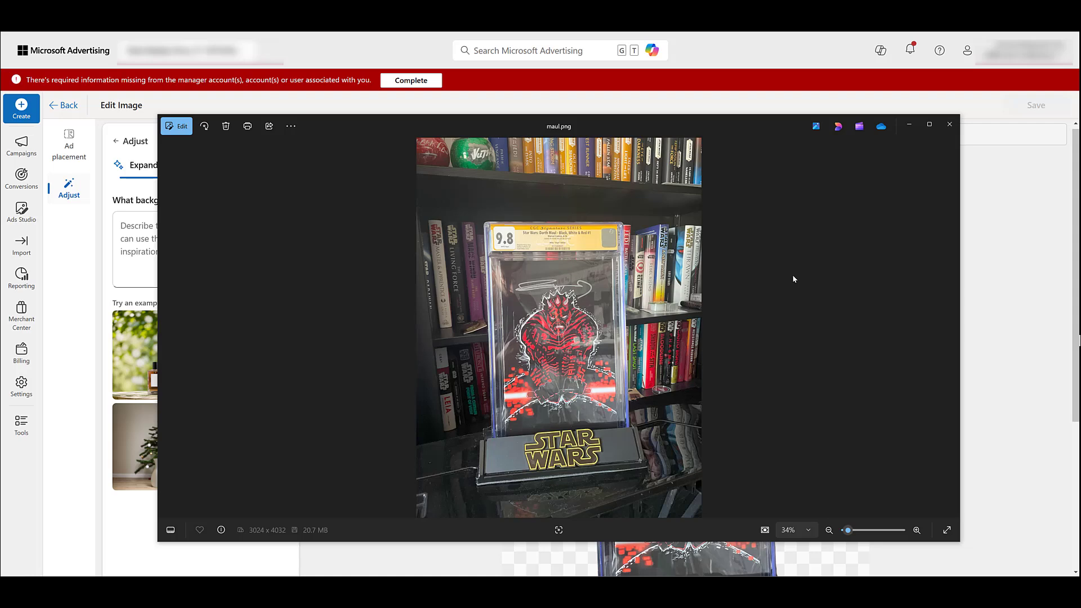
left_click(909, 124)
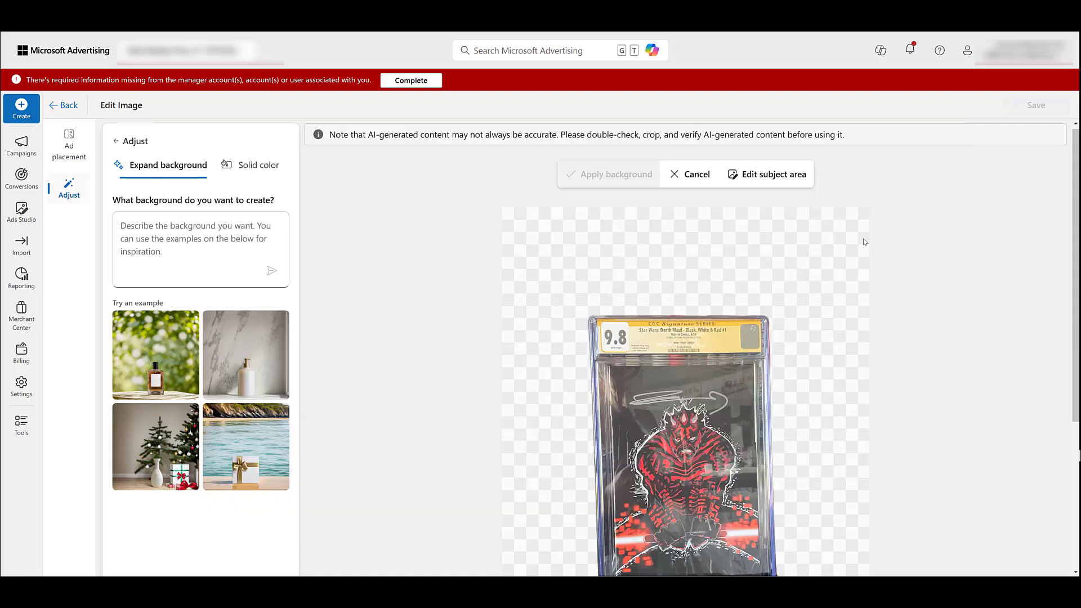
scroll(865, 242, "down", 3)
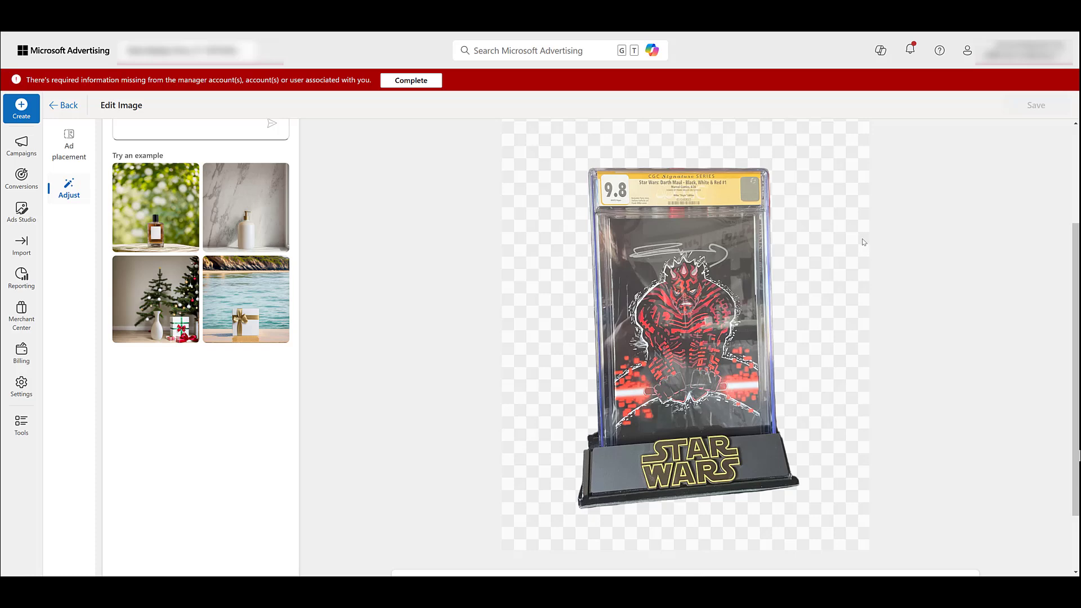
scroll(411, 318, "up", 3)
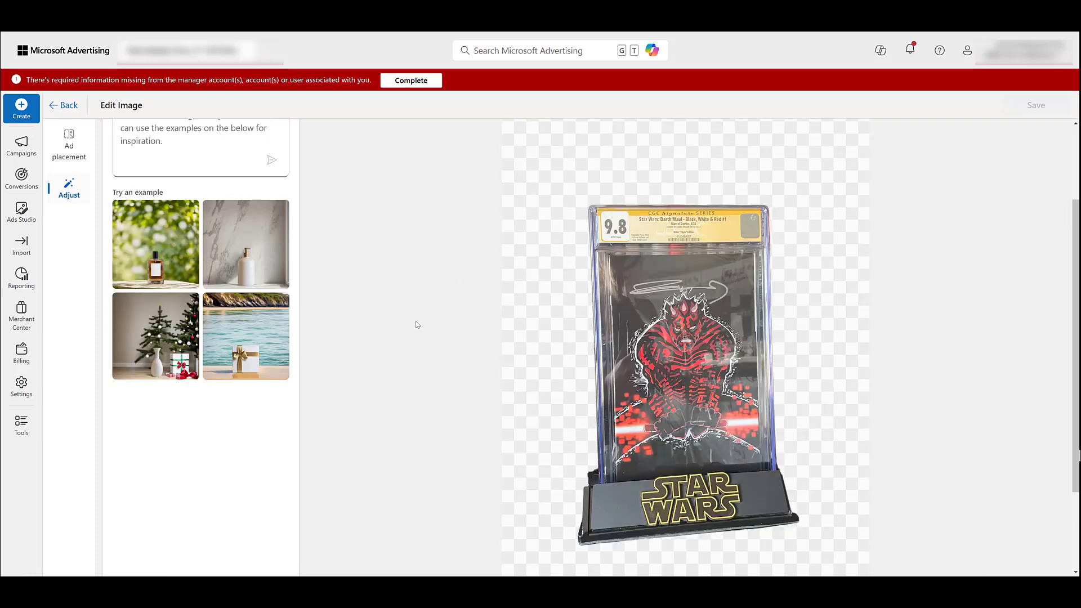
Generate a new background for the comic image described as "outer space with a lot of stars at night"
left_click(204, 230)
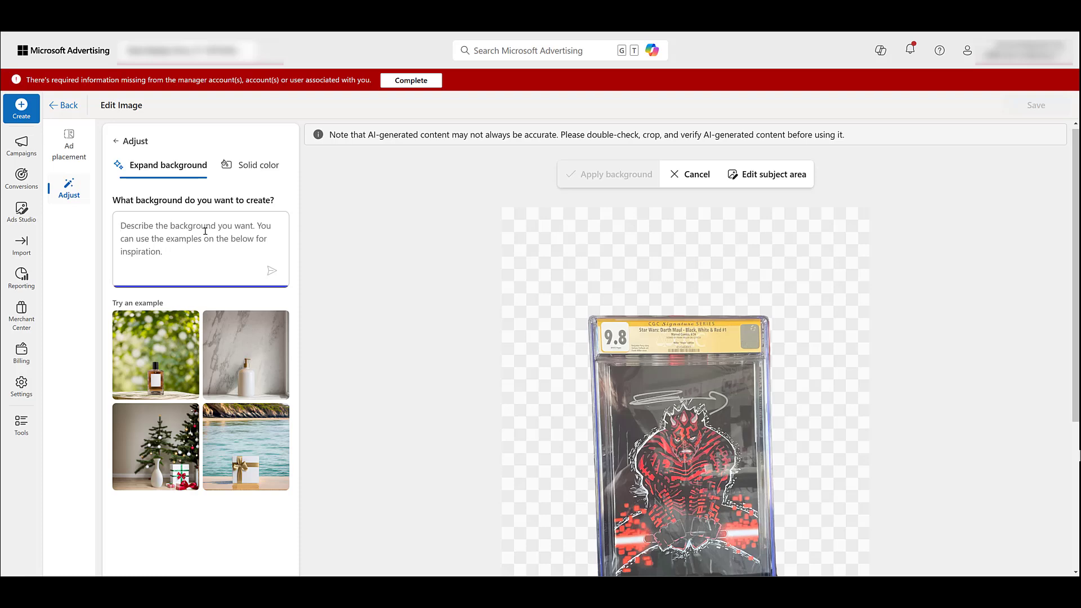
type("outer space with a lot of stars at night")
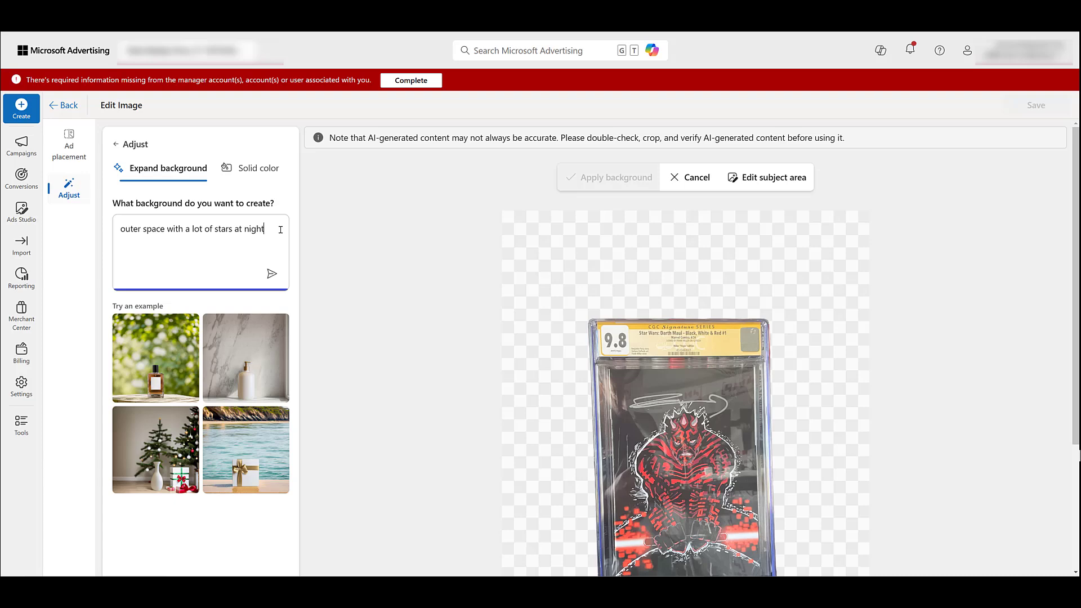
left_click(270, 276)
scroll(441, 309, "down", 3)
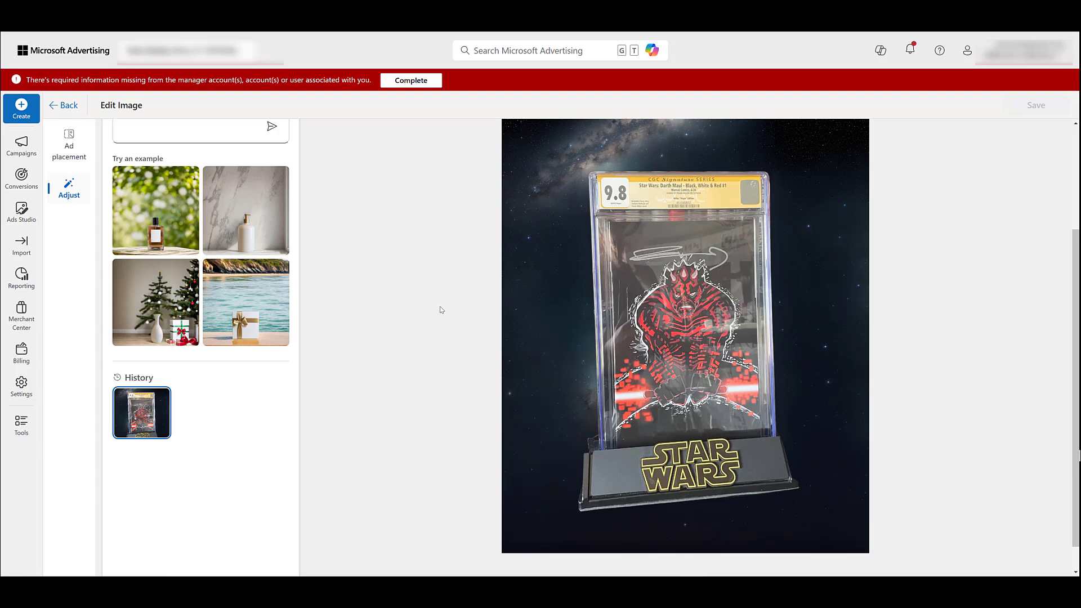
scroll(441, 309, "up", 3)
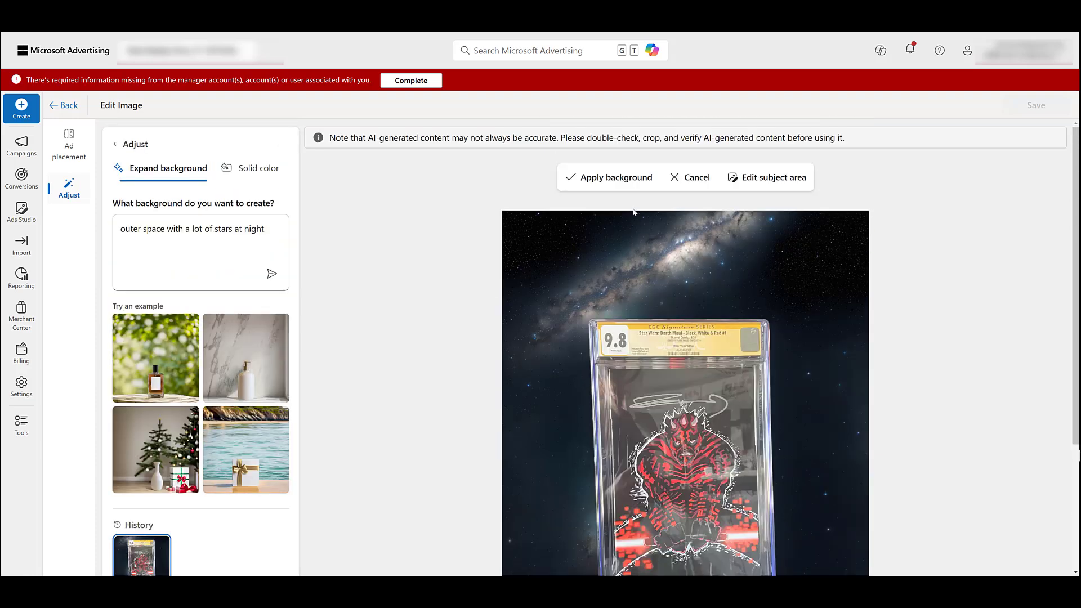
Apply the generated space background to the image and give it the Dreamy filter
left_click(603, 177)
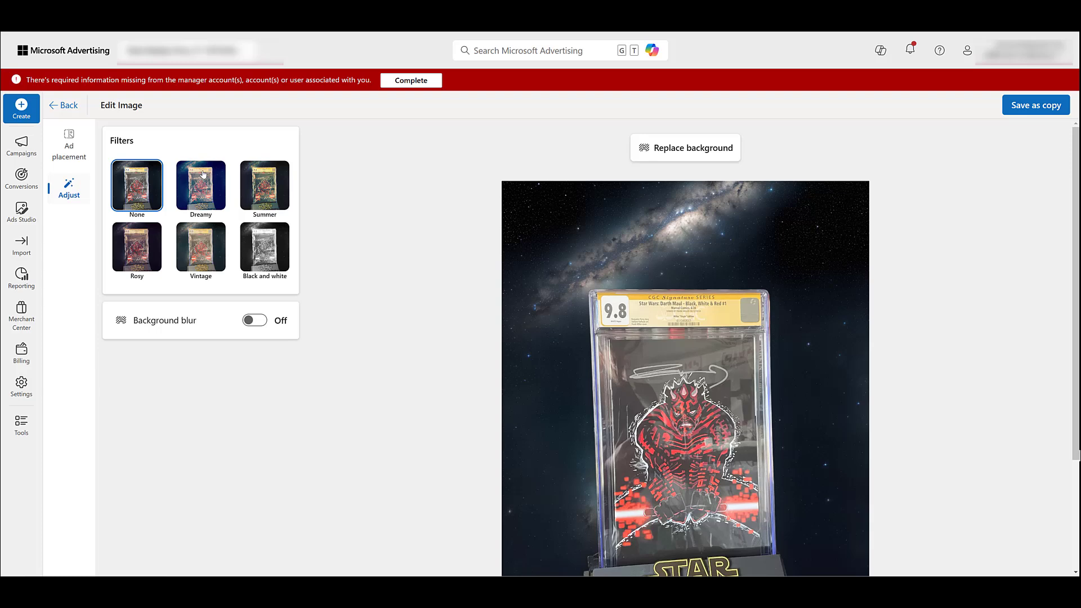
left_click(199, 198)
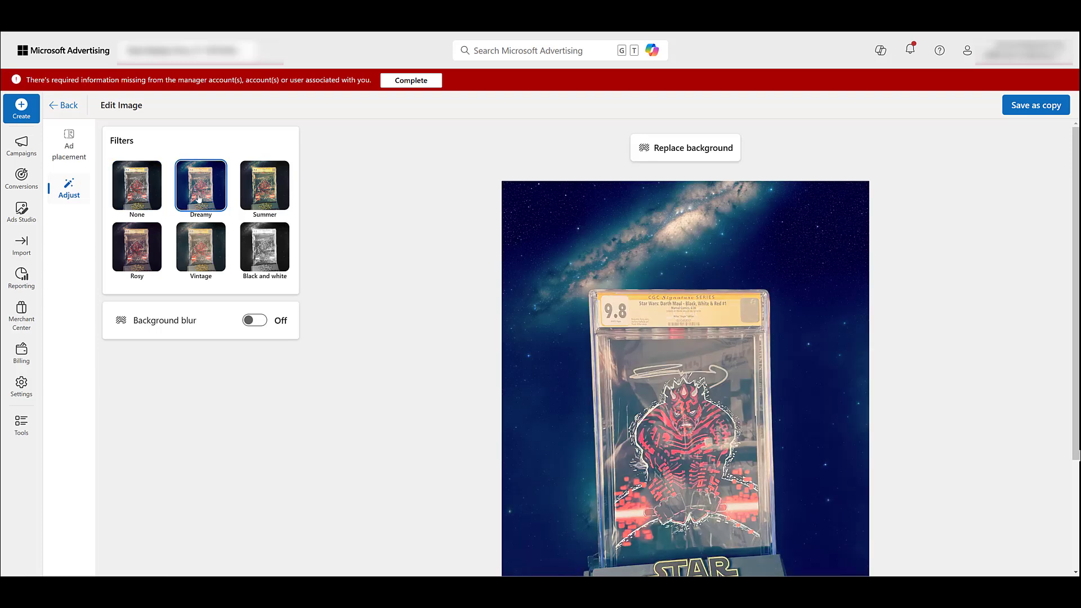
Try the Summer, Rosy, Vintage, and Black and white filters on the image
left_click(270, 194)
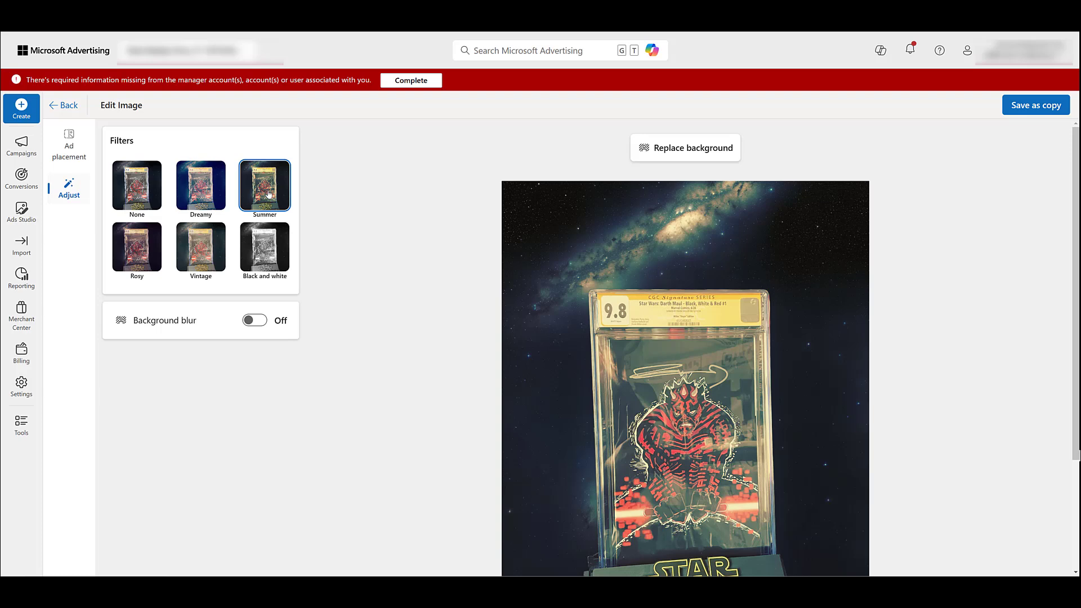
left_click(147, 246)
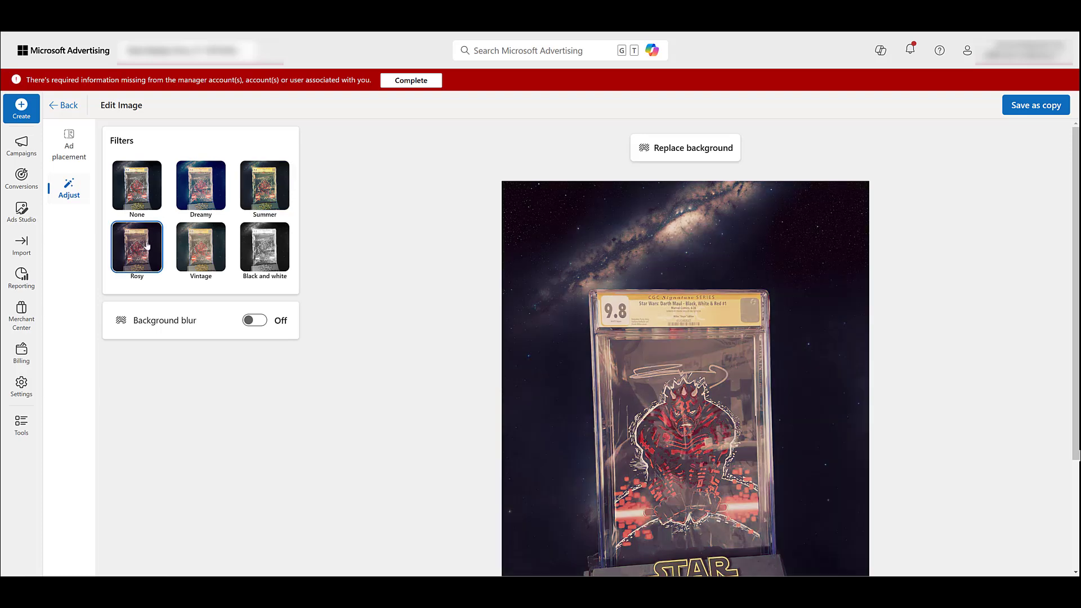
left_click(199, 244)
left_click(258, 249)
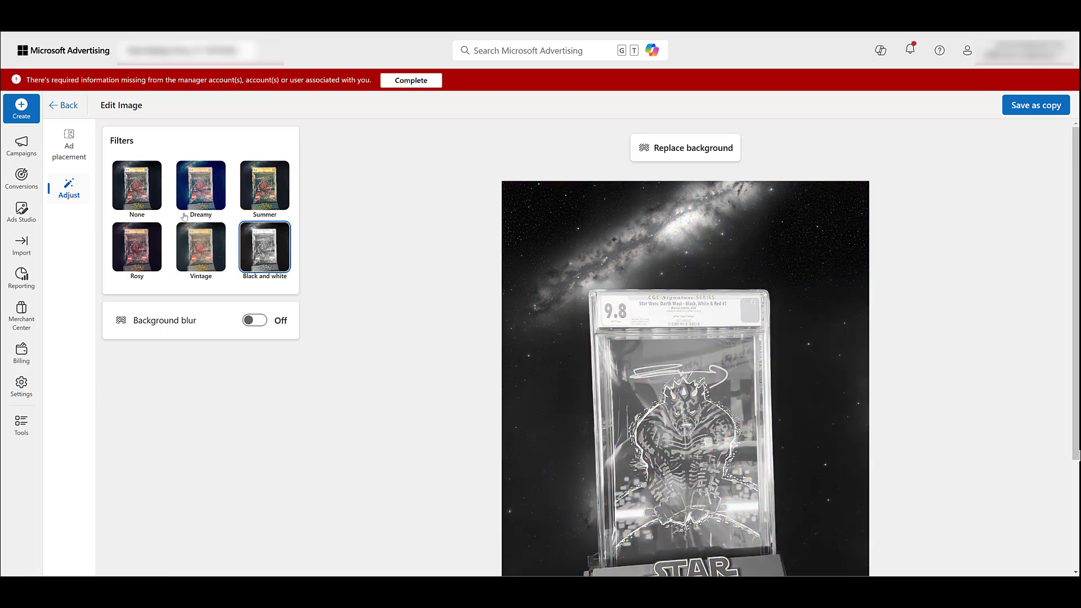
Reset the image's filter to None and save the edited comic image as a copy
left_click(149, 208)
scroll(461, 307, "down", 3)
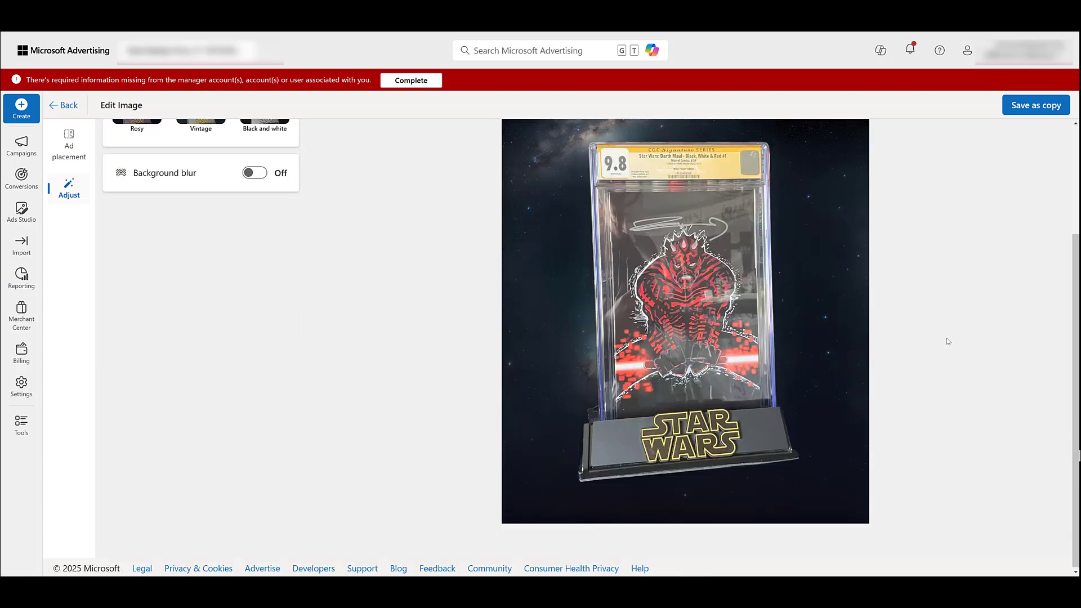
left_click(1031, 107)
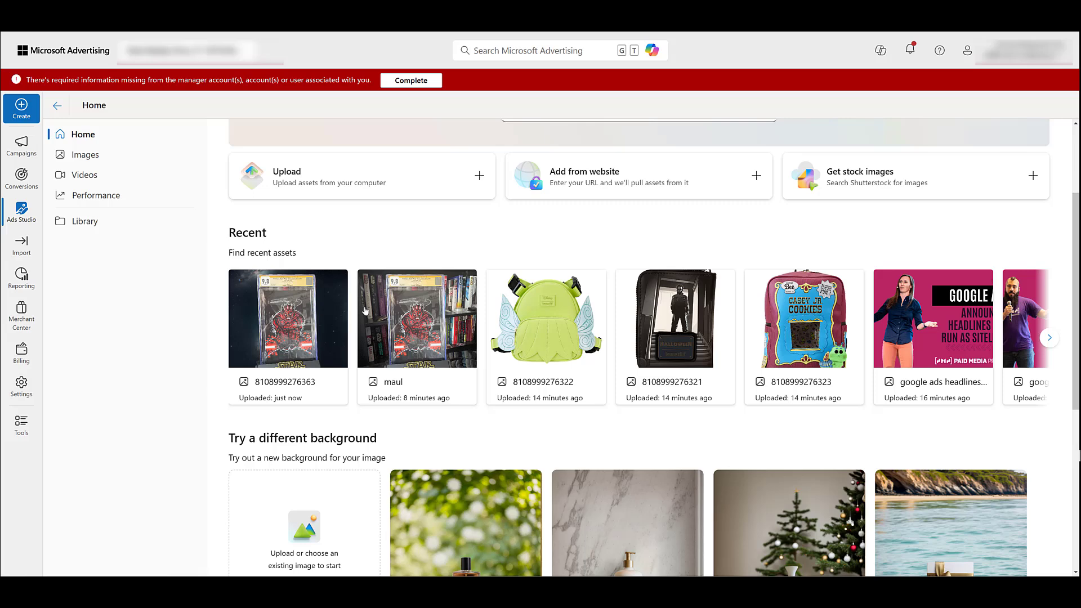
Generate AI images from the Home page for "grandfather clock", and again with the prompt extended to "grandfather clock in a kitchen"
scroll(406, 238, "down", 1)
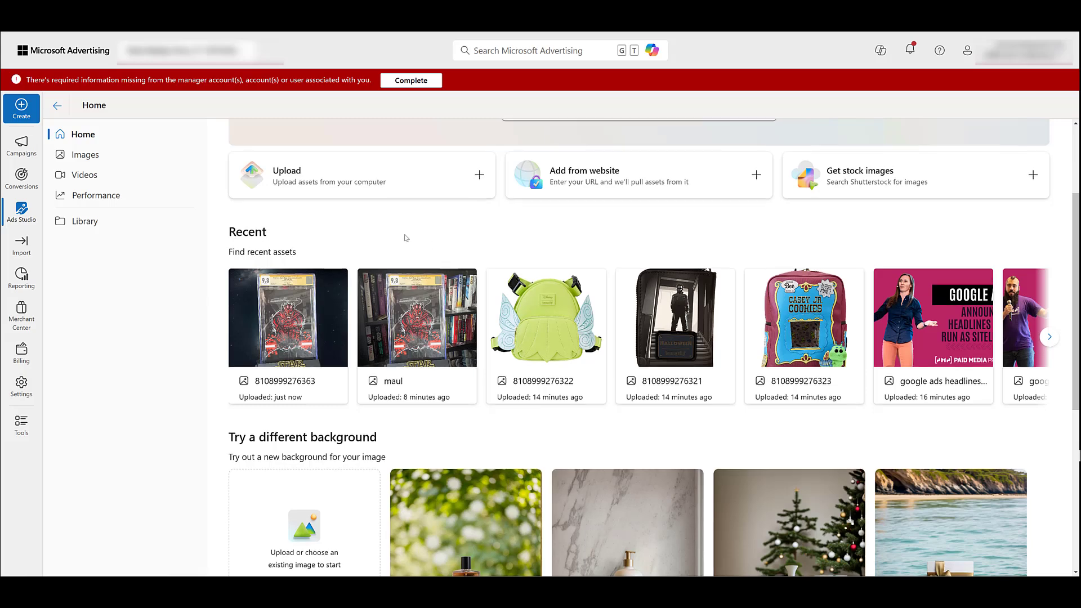
scroll(406, 238, "down", 3)
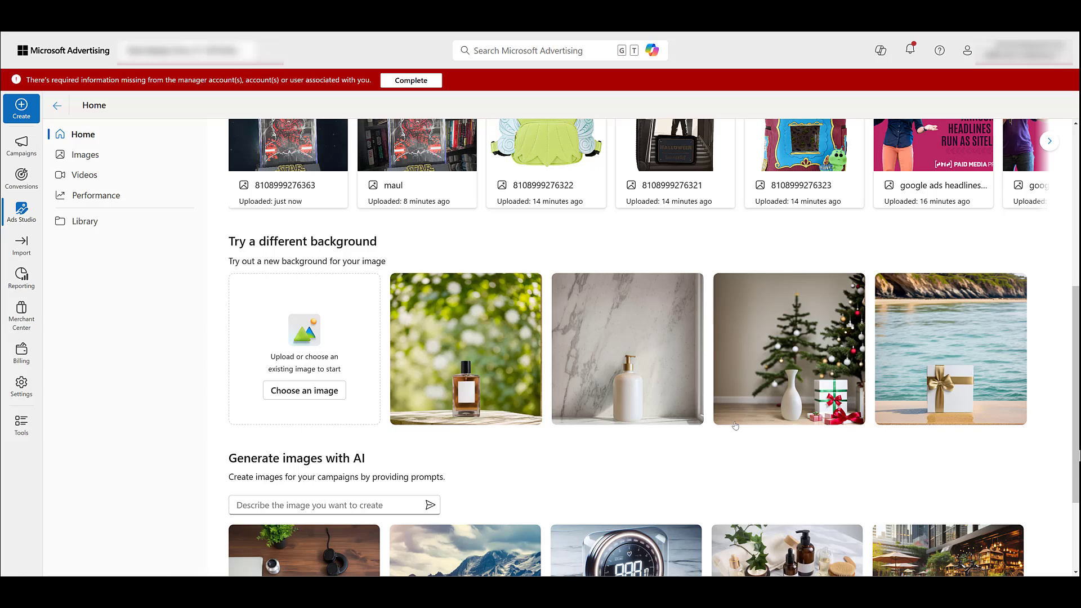
scroll(735, 425, "up", 3)
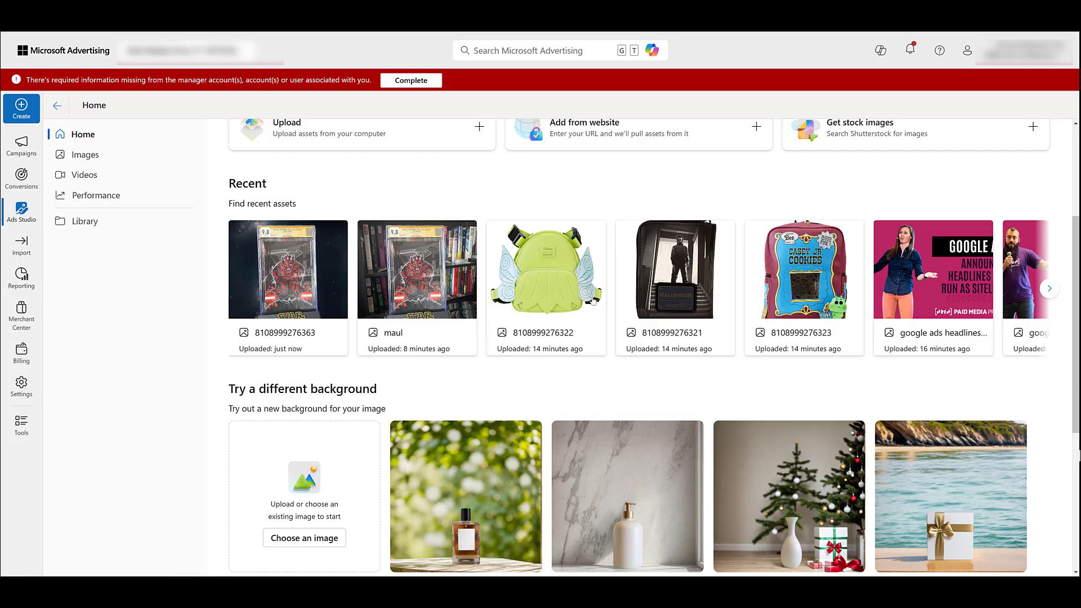
scroll(483, 373, "down", 3)
scroll(466, 343, "up", 2)
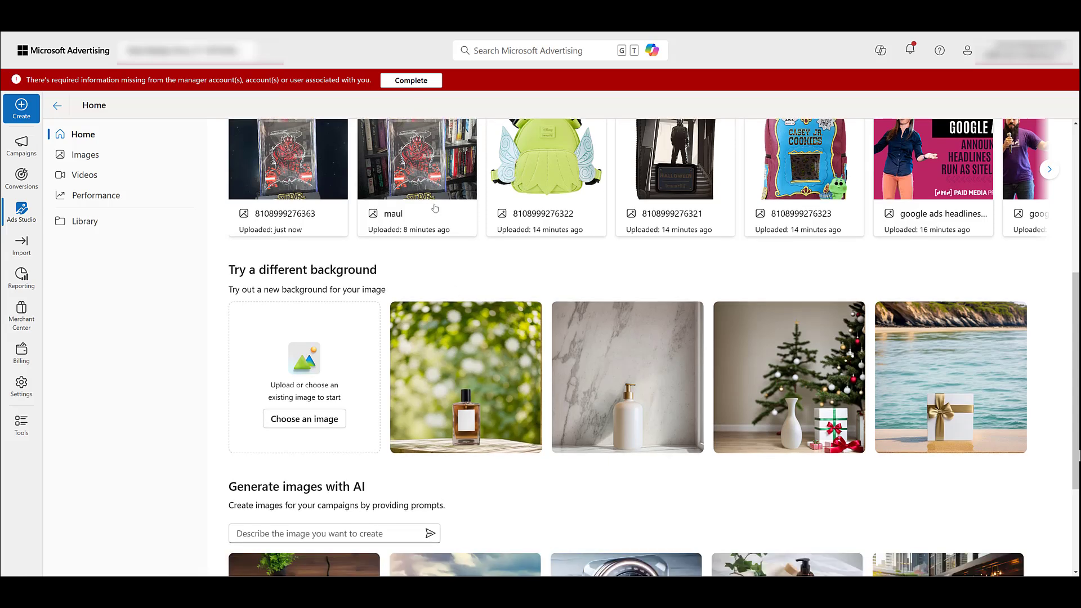
scroll(463, 252, "down", 3)
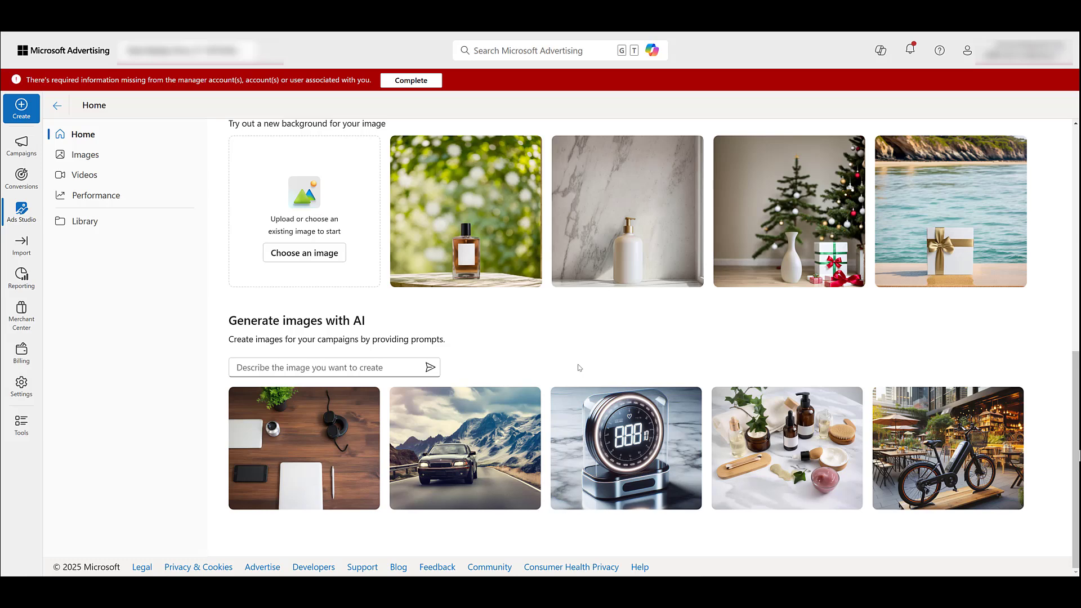
left_click(349, 369)
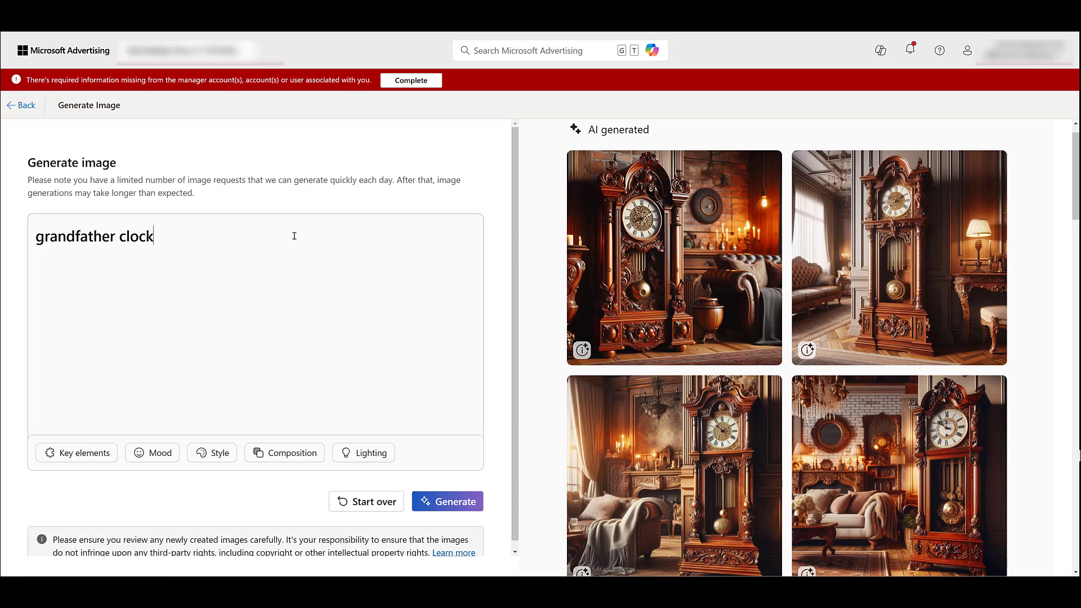
type("in a kitchen")
left_click(448, 507)
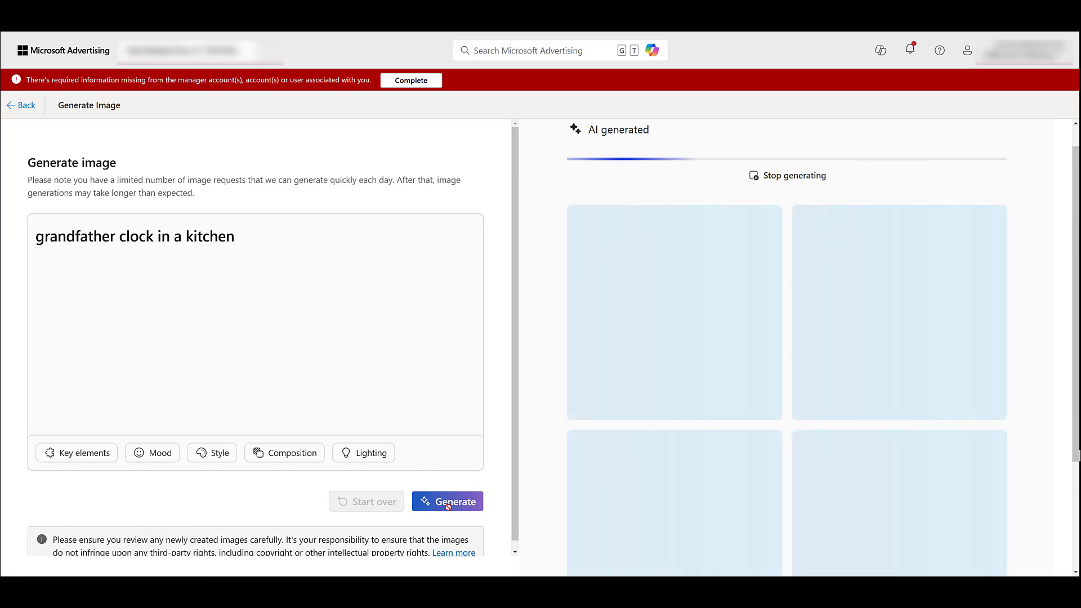
Regenerate the images with "with a clown" added to the prompt, and again with "but no kids in the image" appended
left_click(330, 299)
type("with a clown")
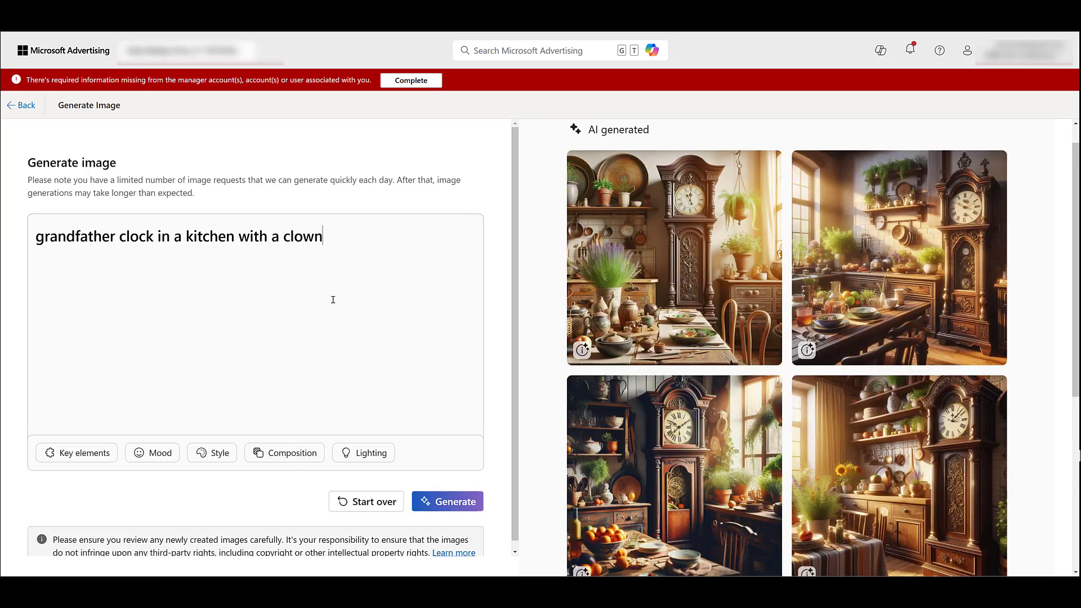
left_click(466, 504)
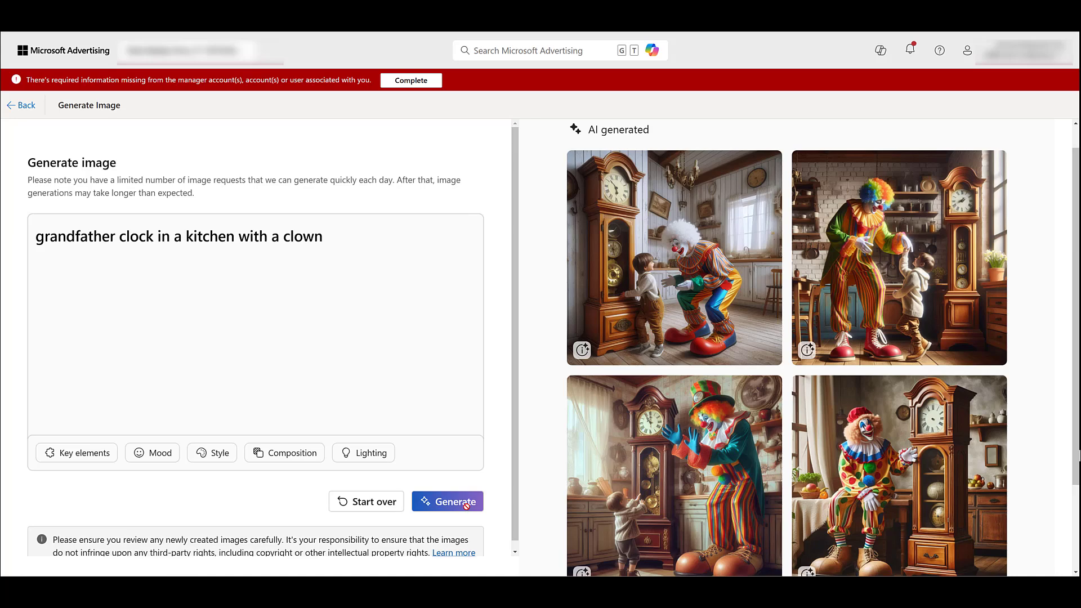
left_click(432, 239)
type("but no kids in the image")
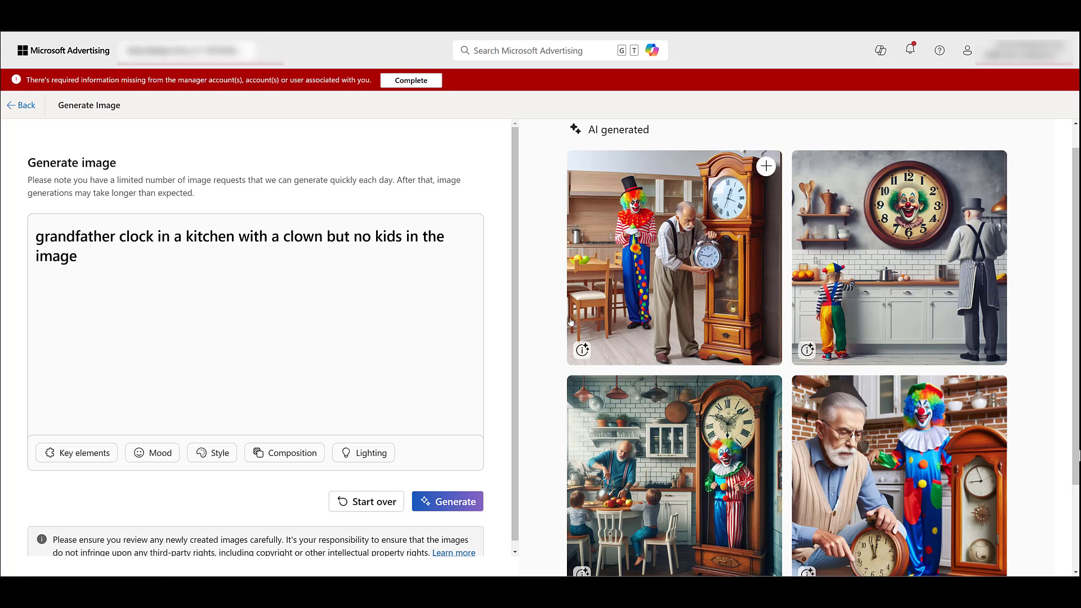
scroll(622, 322, "down", 2)
scroll(622, 322, "up", 3)
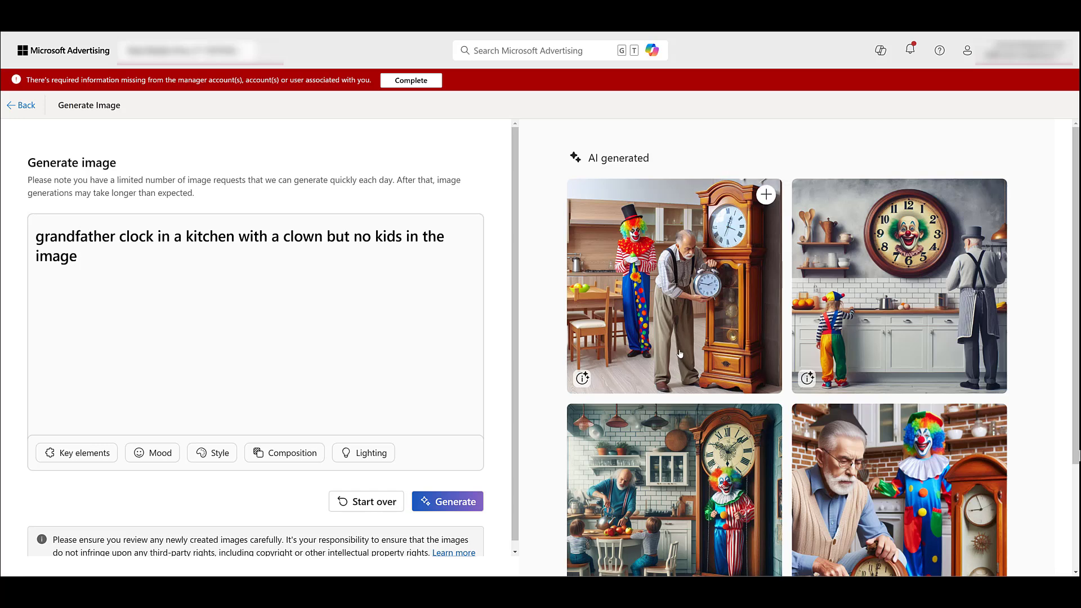
Replace the prompt with "two people running outside on a trail", generate images, and review the AI and stock results
key("ctrl+a")
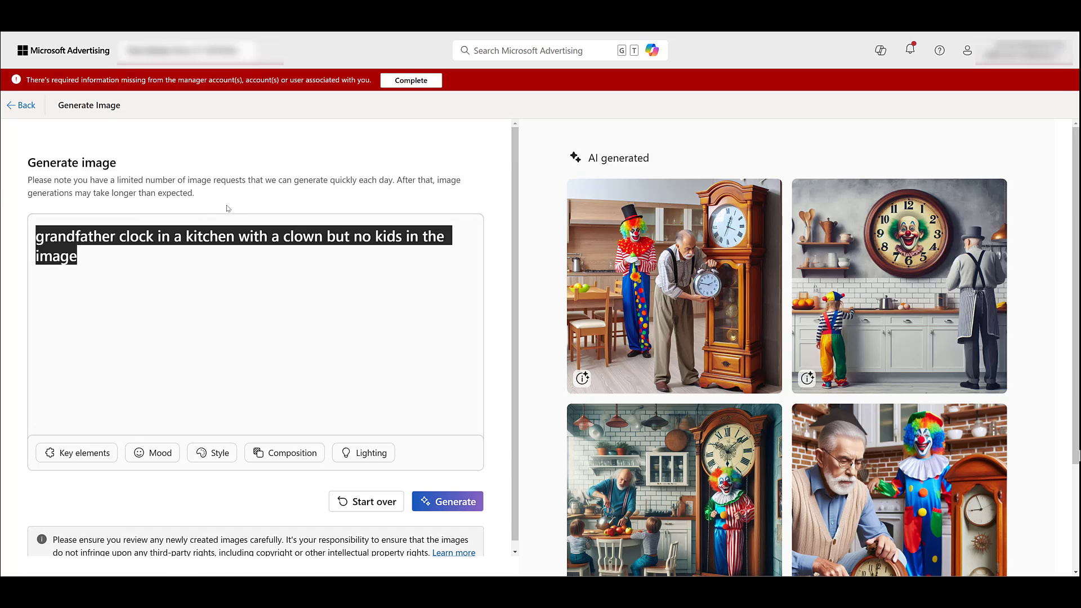
type("two people running outside on a trail")
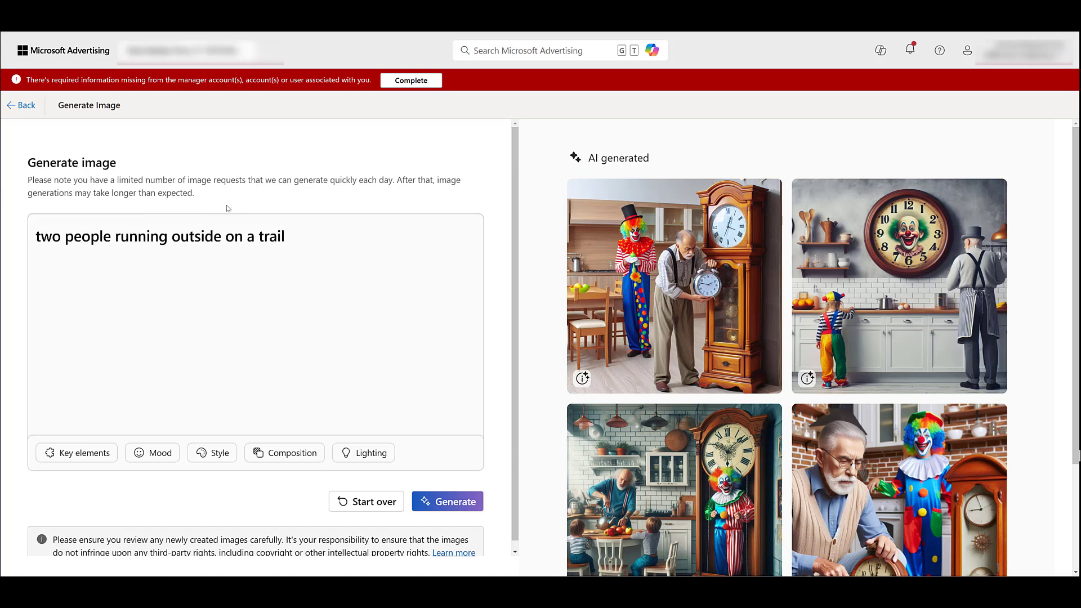
left_click(448, 501)
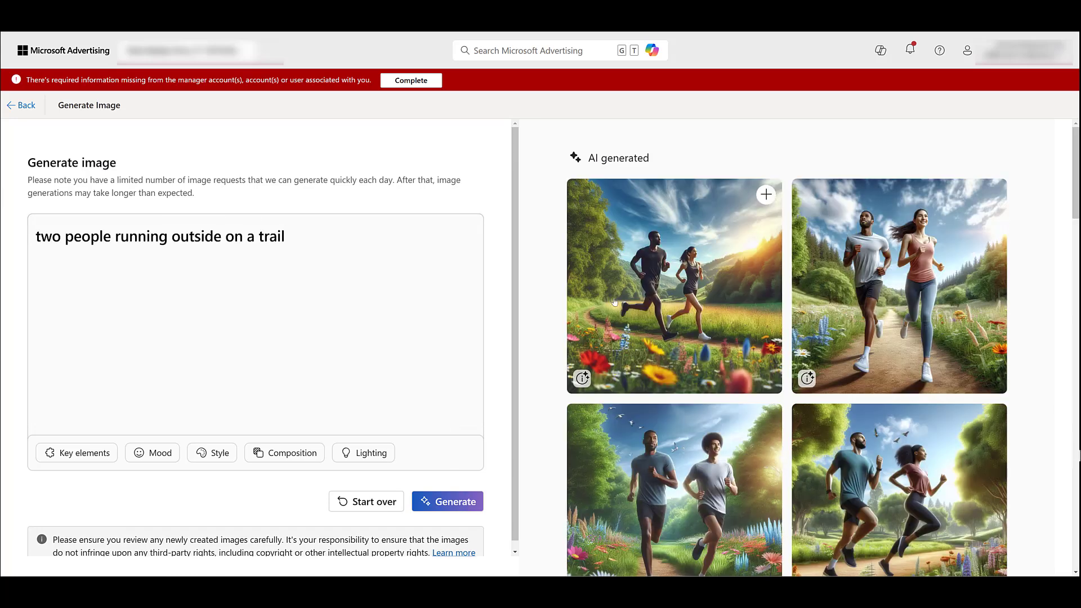
scroll(638, 326, "down", 5)
scroll(638, 326, "down", 3)
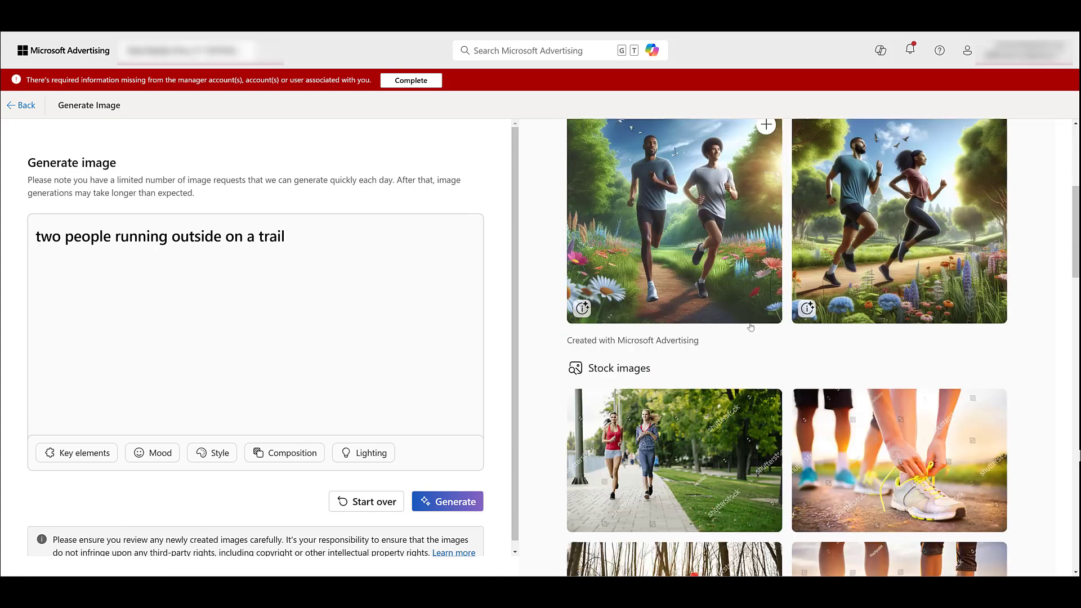
scroll(751, 327, "up", 7)
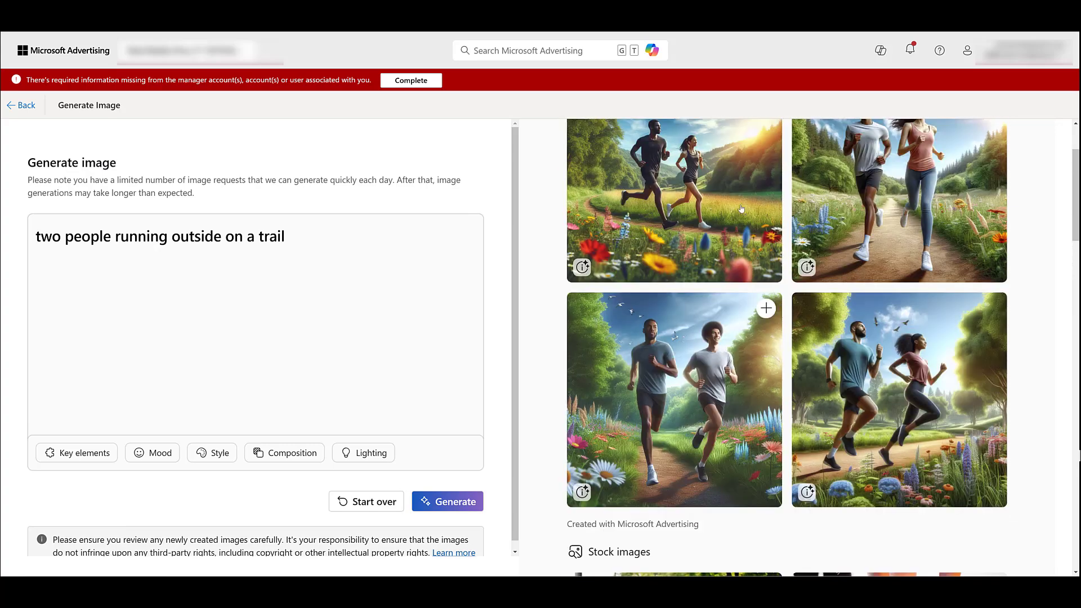
Add the key elements "With clouds" and "With mountains" and the mood "Adventurous" to the prompt
left_click(82, 453)
left_click(75, 442)
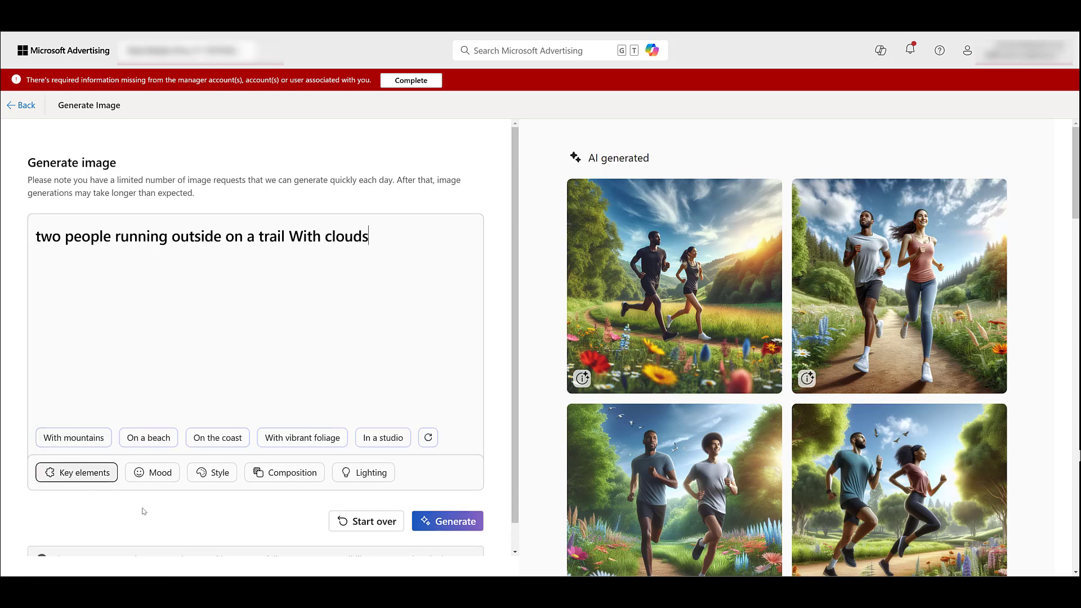
left_click(159, 445)
left_click(167, 476)
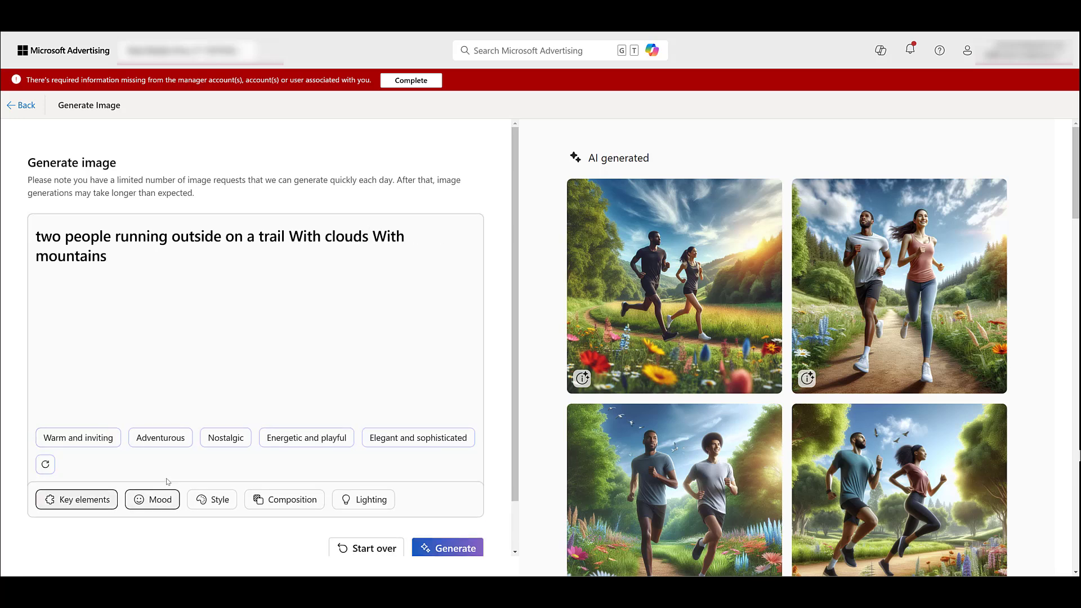
left_click(167, 446)
Add the "Modern" style and "Side view" composition to the prompt and generate the images
left_click(212, 473)
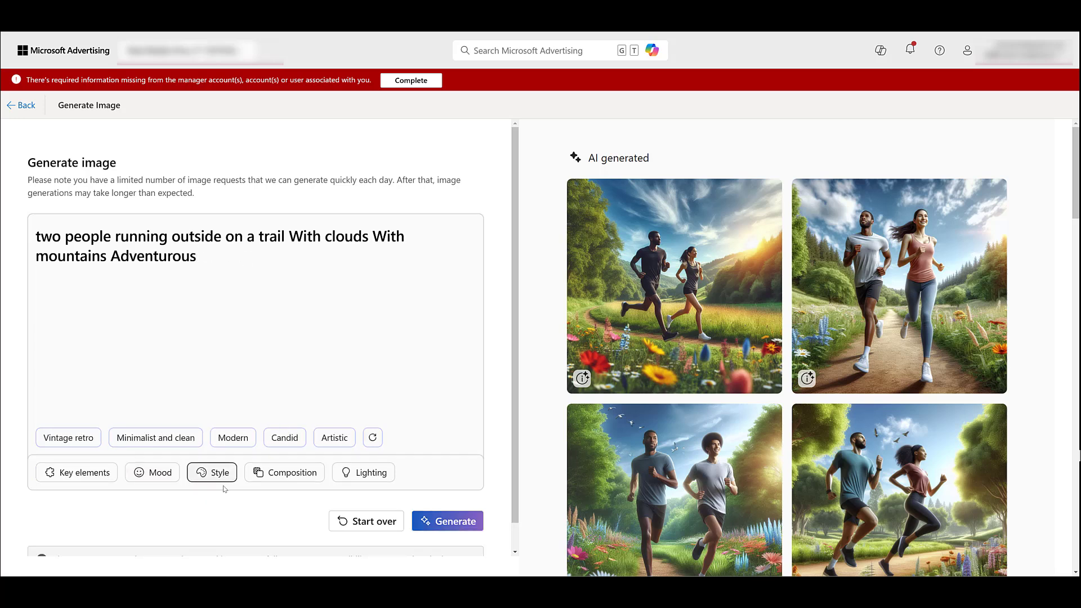
left_click(248, 438)
left_click(280, 474)
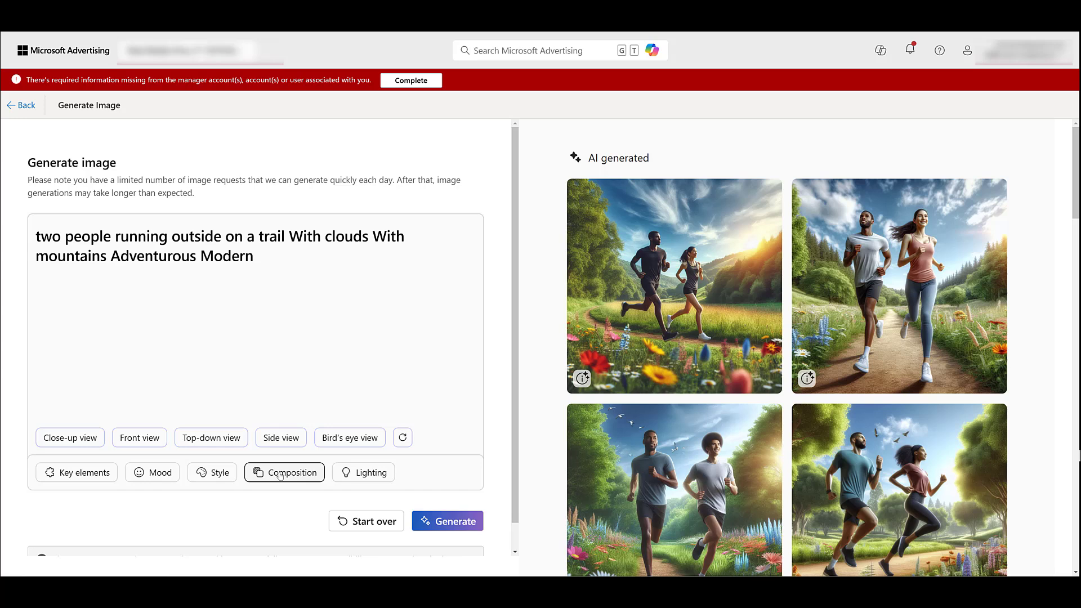
left_click(290, 443)
left_click(452, 522)
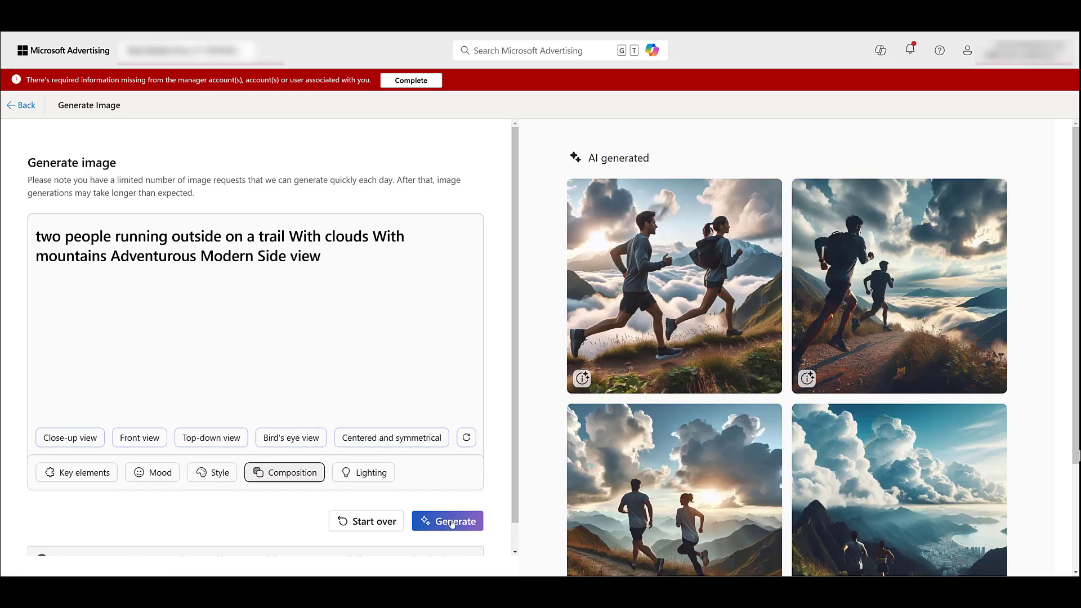
Review the generated mountain images and select the one of two runners on a slope facing the low sun
mouse_move(744, 288)
scroll(822, 318, "down", 2)
scroll(833, 343, "down", 1)
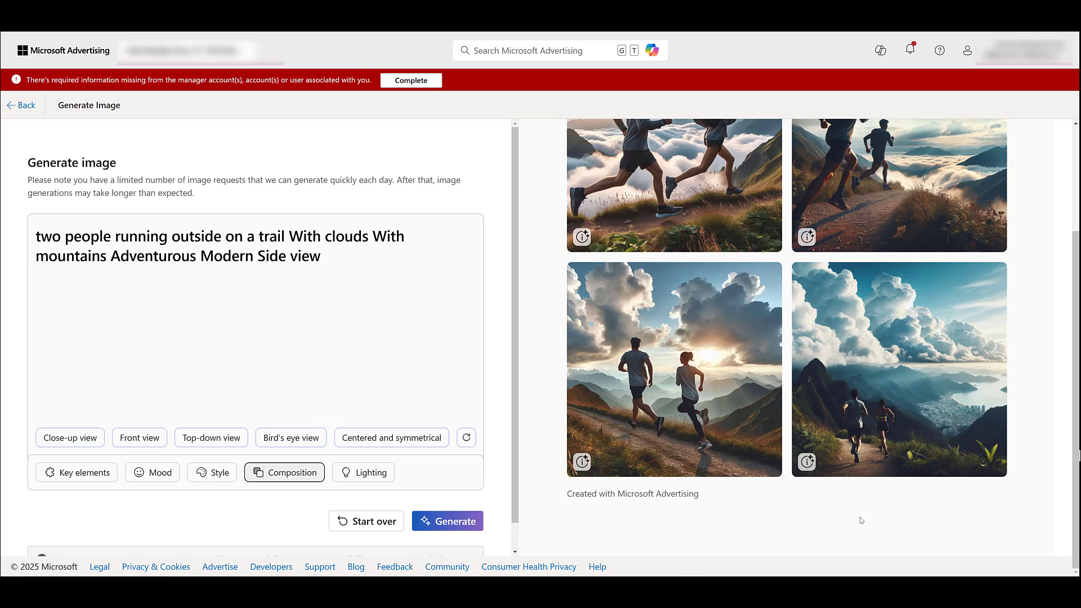
mouse_move(750, 405)
scroll(676, 281, "up", 3)
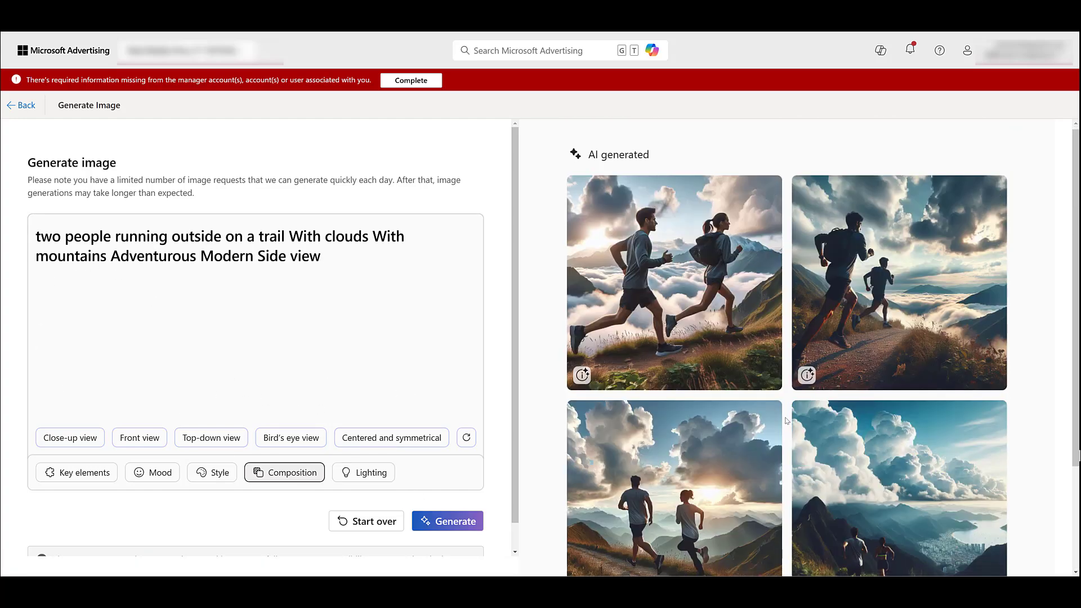
scroll(901, 422, "down", 3)
left_click(765, 278)
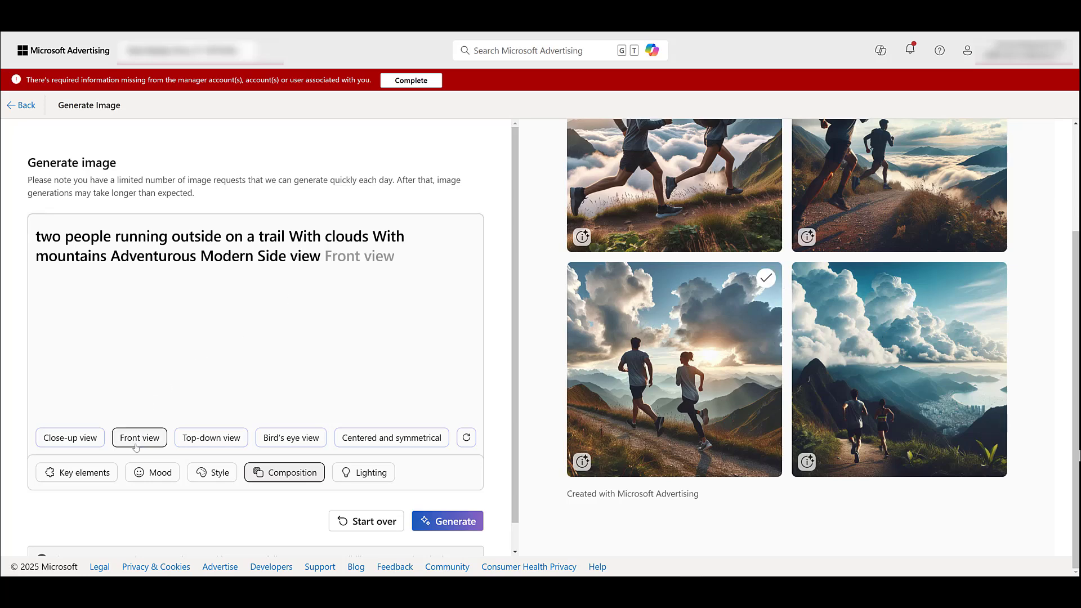
Rework the prompt to "two people running outside on a running track Adventurous Modern Front view. realistic imagery" and generate the images
left_click_drag(266, 257, 387, 254)
key("BackSpace")
key("BackSpace")
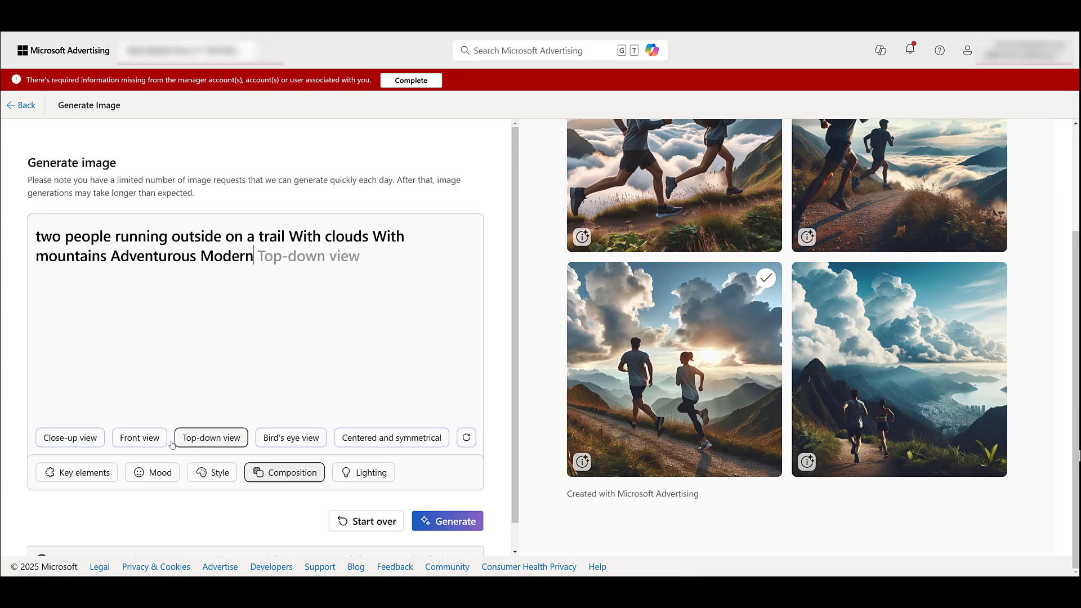
left_click(140, 438)
type(". realistic imagery")
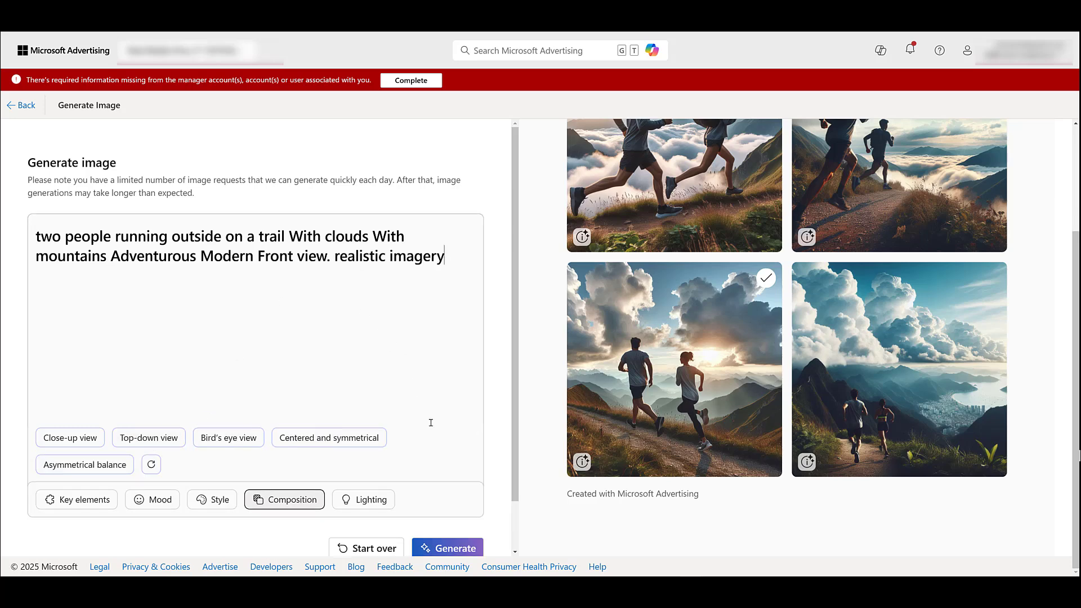
left_click(465, 549)
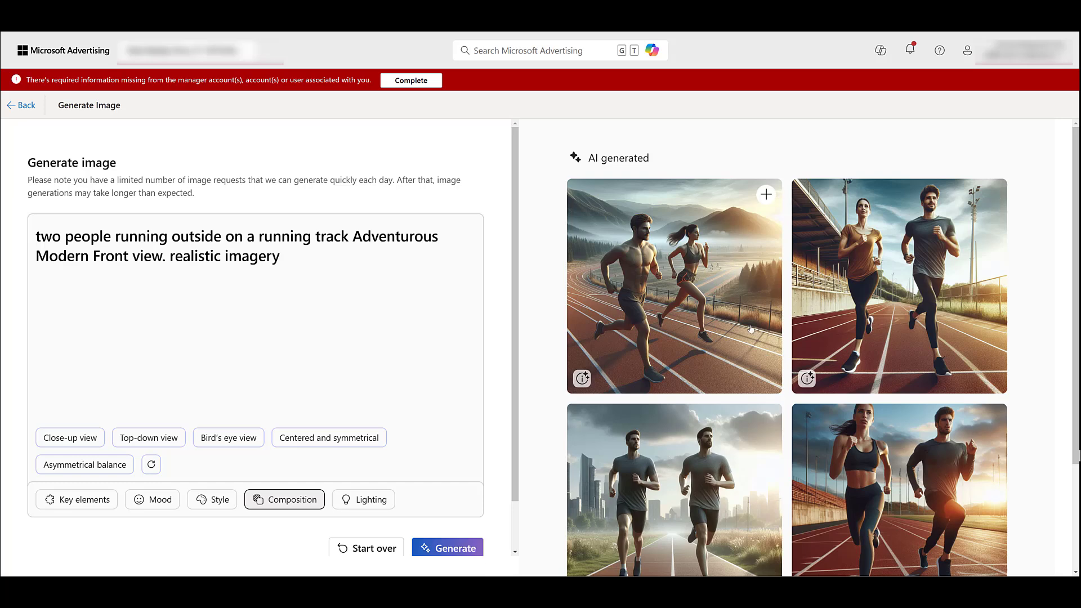
Select the generated image of the woman in a sports top and the man running on the track at sunset
scroll(753, 328, "down", 1)
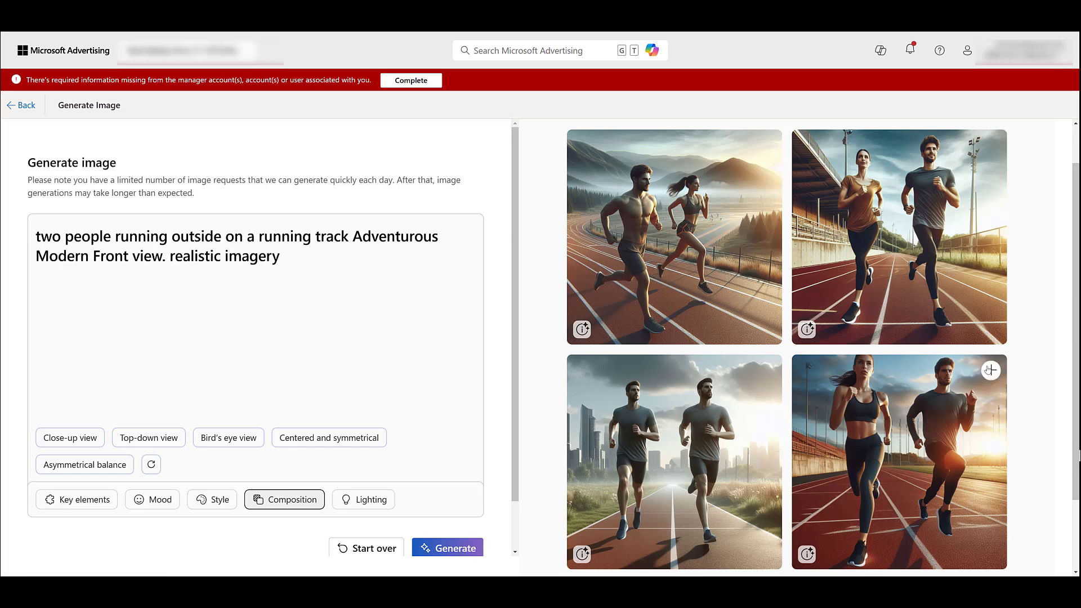
left_click(991, 371)
scroll(991, 374, "down", 2)
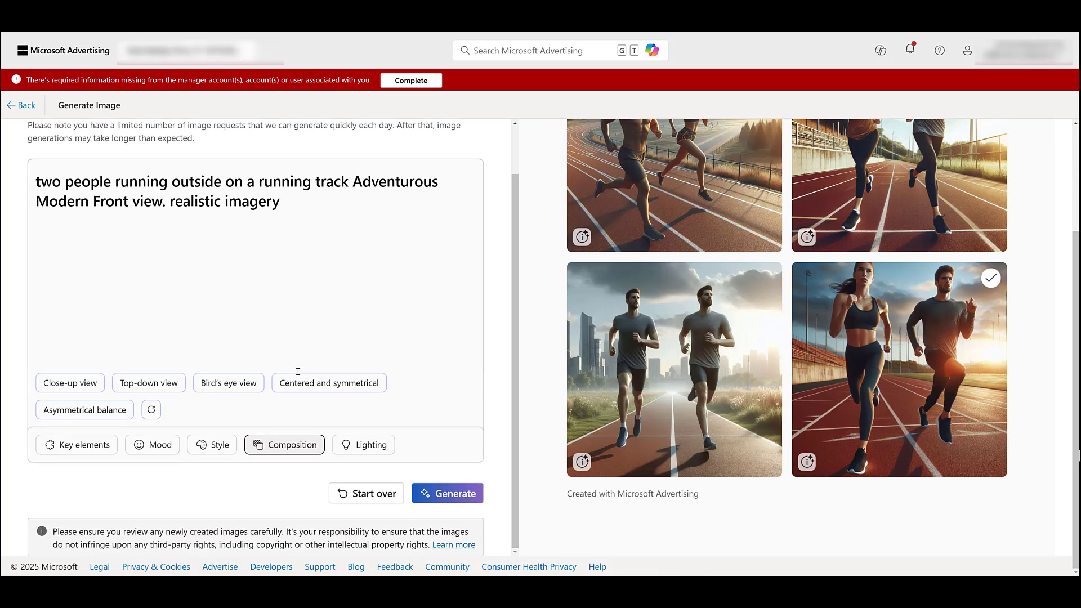
scroll(763, 285, "up", 3)
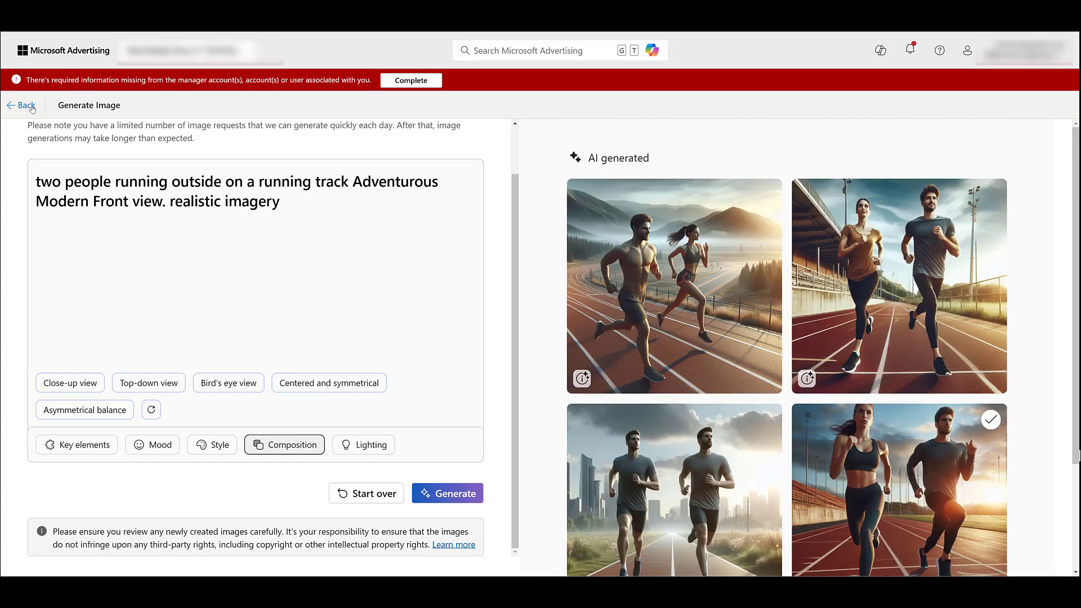
Return to the Ads Studio home page and look over the recent assets
left_click(22, 106)
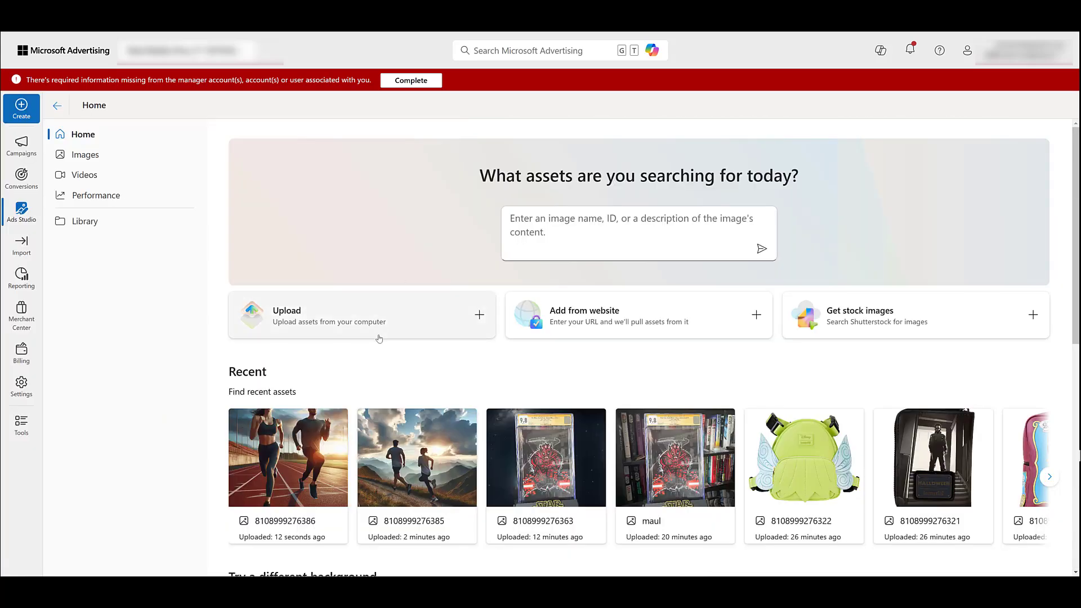
scroll(356, 289, "down", 2)
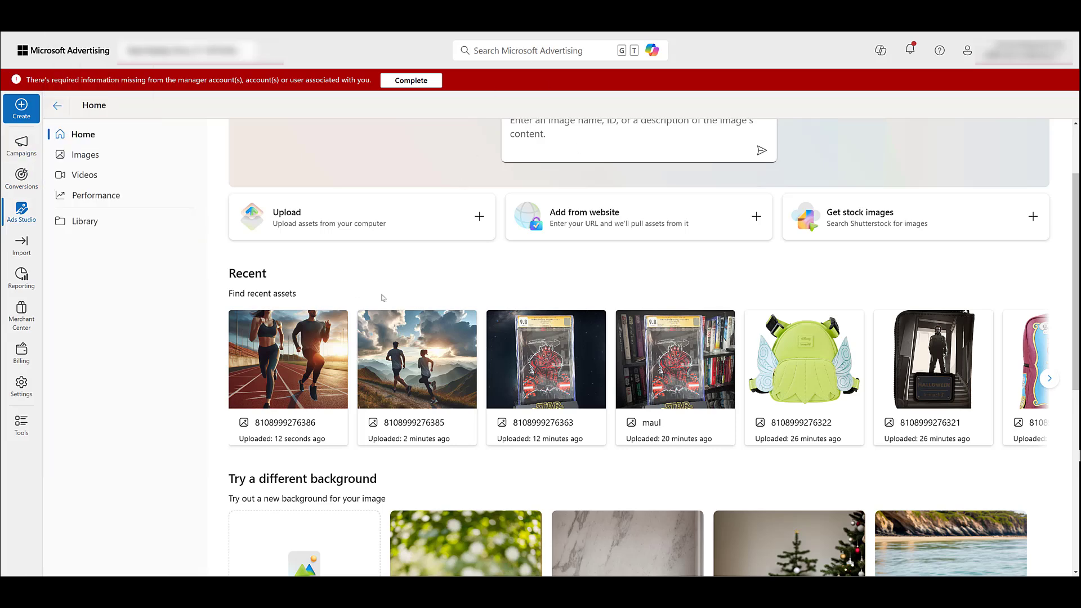
Start a new display ad in the Audience campaign's ads list and apply the AI-generated running track image as its creative
key("alt+Left")
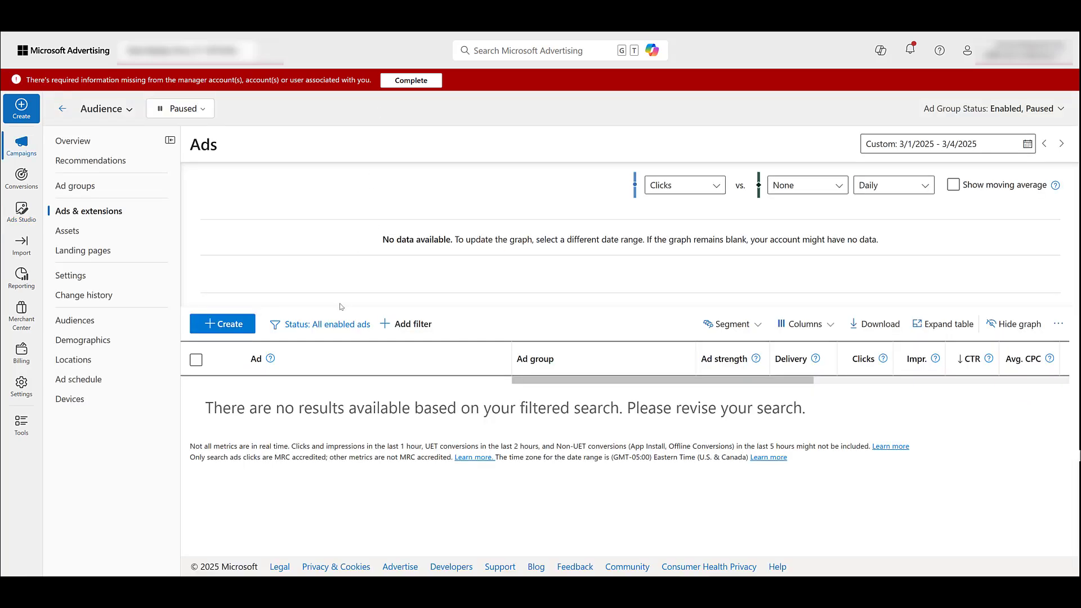
left_click(222, 323)
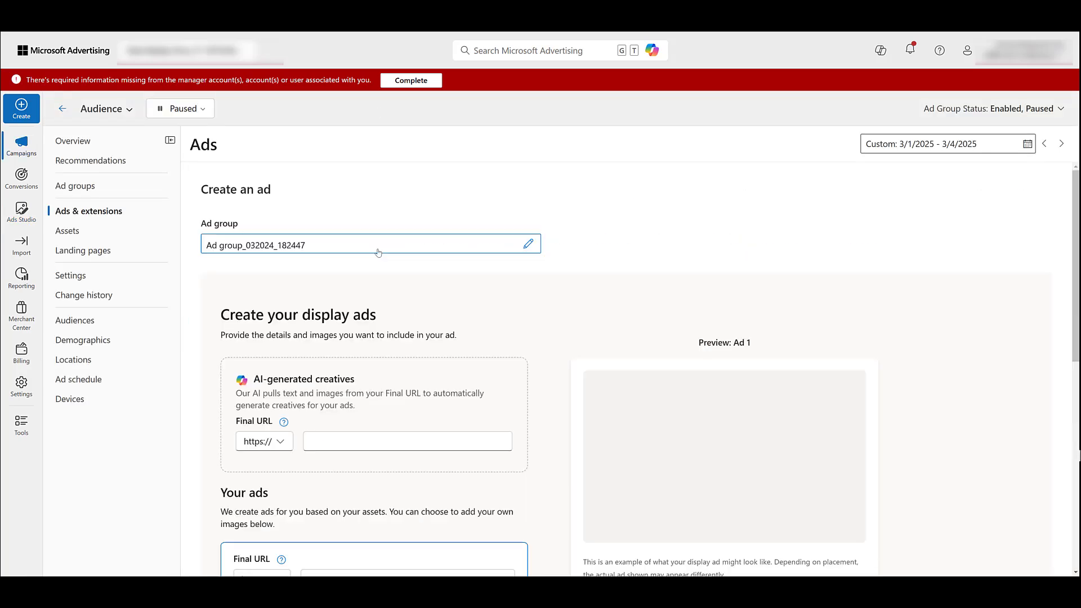
scroll(378, 253, "down", 3)
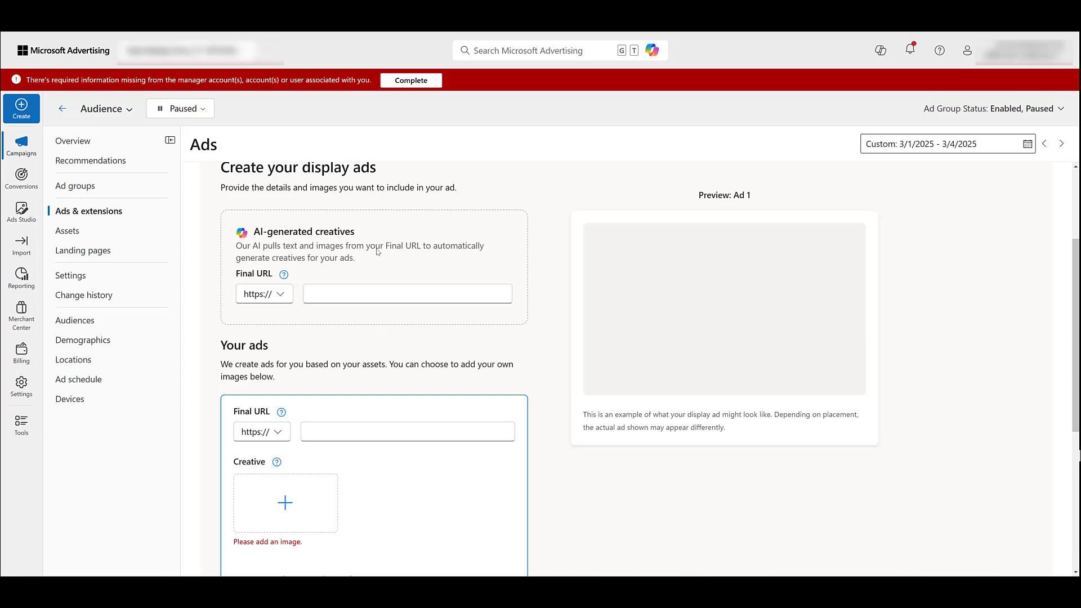
scroll(378, 252, "down", 3)
left_click(285, 356)
left_click(688, 421)
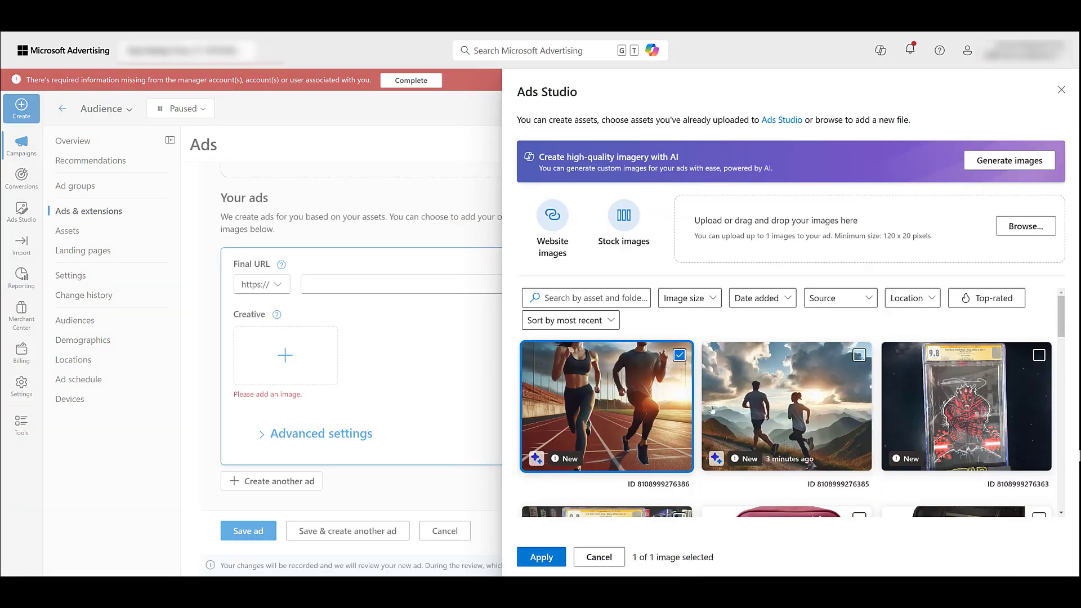
scroll(701, 436, "down", 1)
scroll(701, 436, "down", 2)
scroll(698, 439, "up", 3)
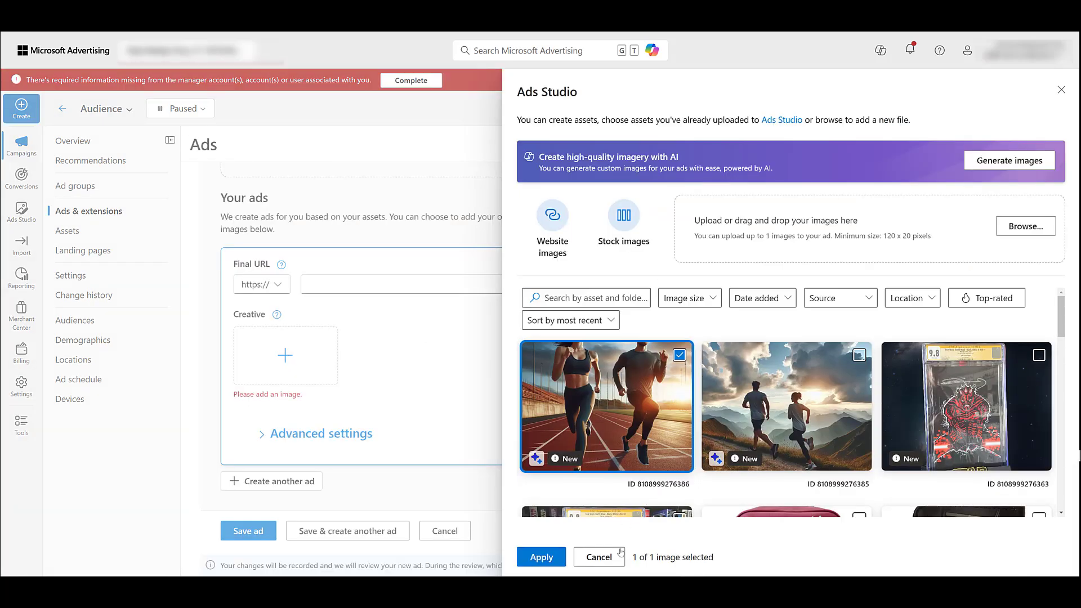
left_click(540, 558)
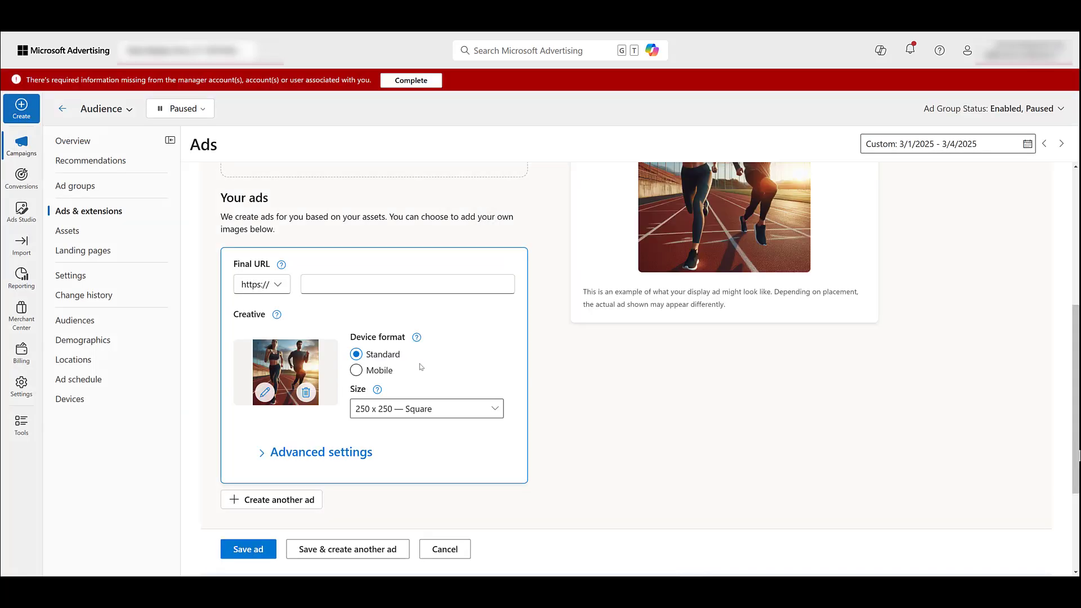
Review the new ad's preview, device format and size settings, down to the save options
scroll(588, 370, "down", 3)
scroll(586, 369, "up", 6)
scroll(586, 370, "down", 5)
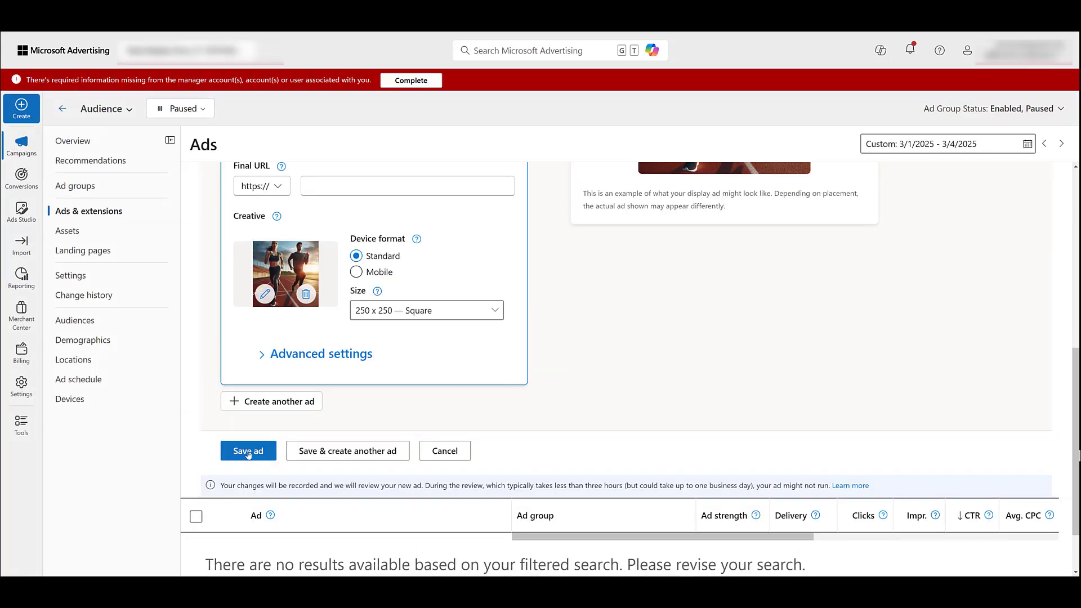